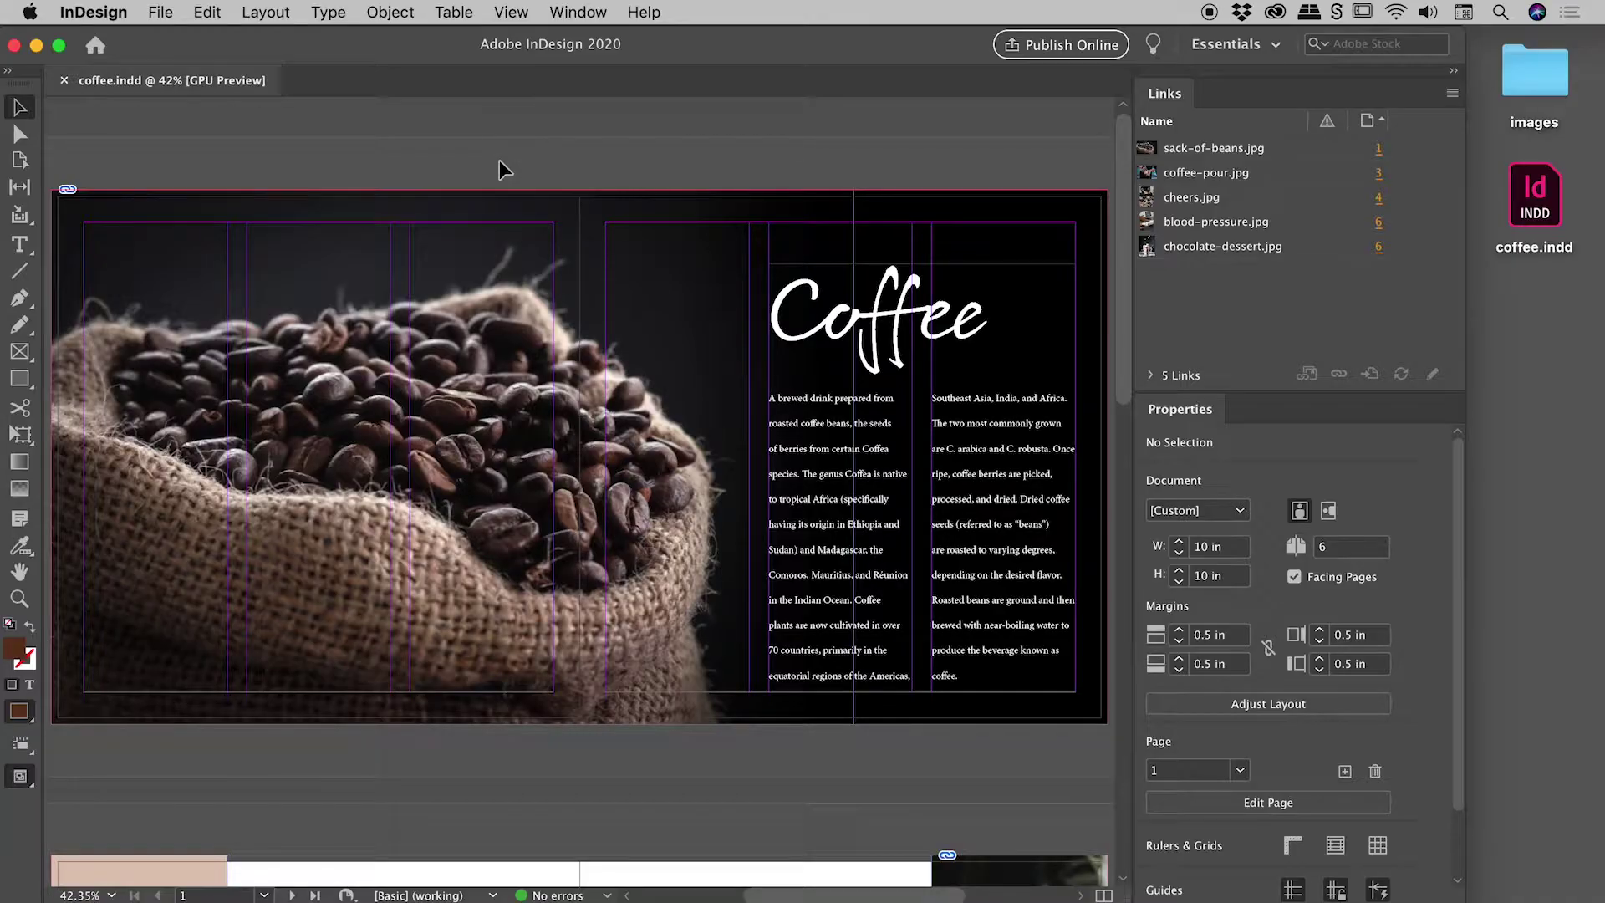
Step: Scroll through coffee.indd's spreads and select sack-of-beans.jpg in the Links panel
mouse_move(1126, 132)
mouse_down()
mouse_move(1107, 610)
mouse_move(1105, 124)
mouse_up()
click(585, 10)
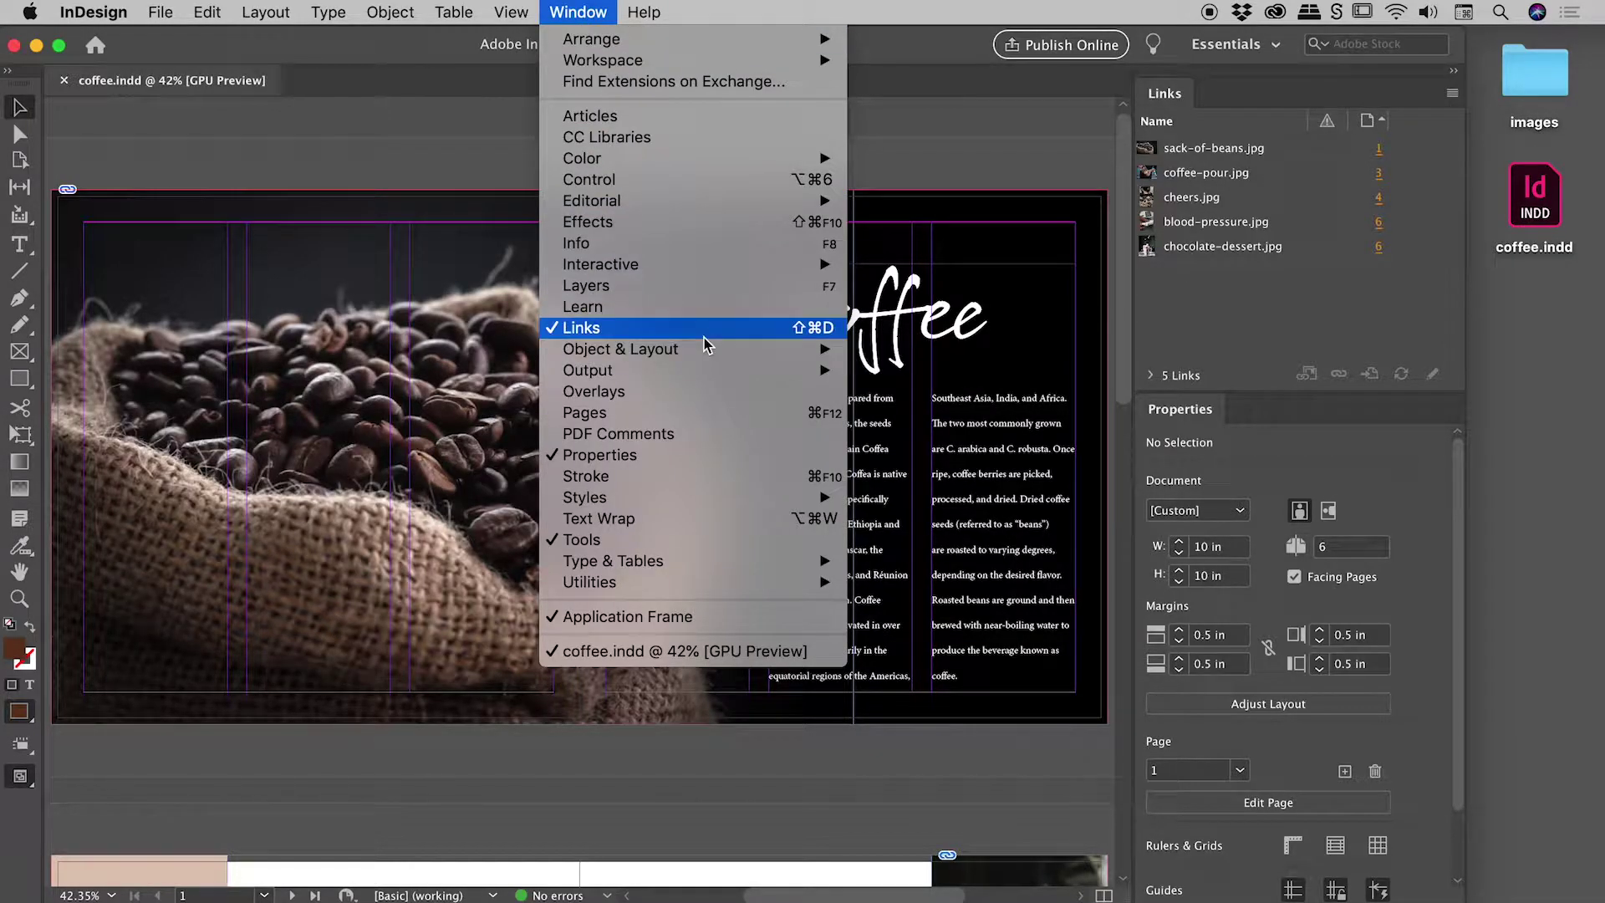
click(1031, 142)
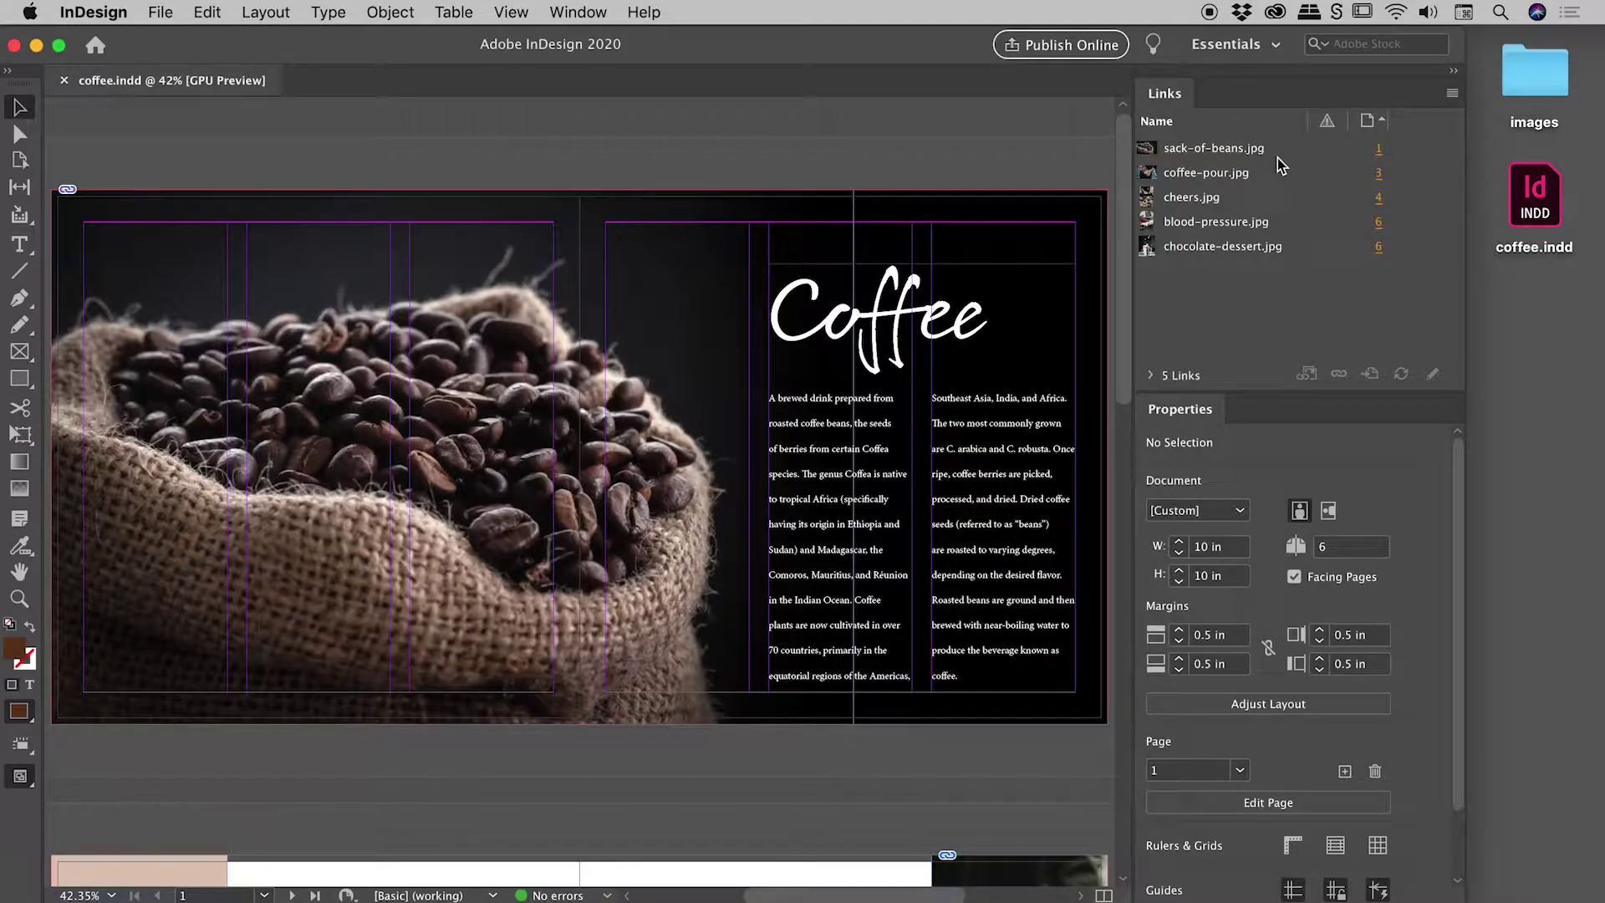
click(1227, 151)
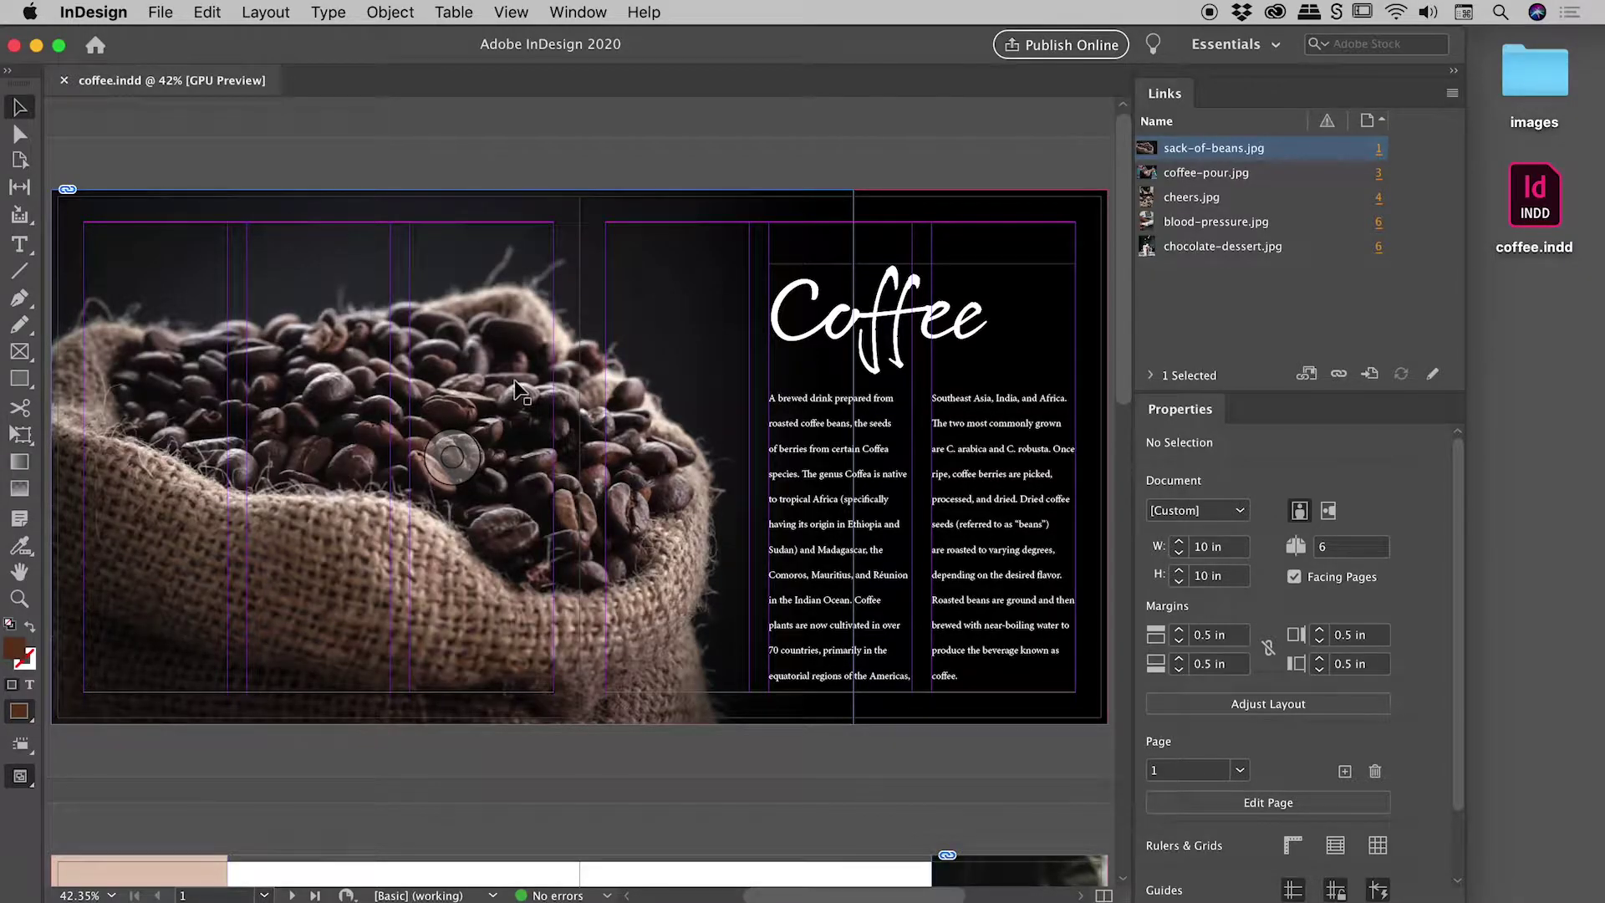
Step: Close coffee.indd and bring the desktop files to the front in Finder
click(63, 81)
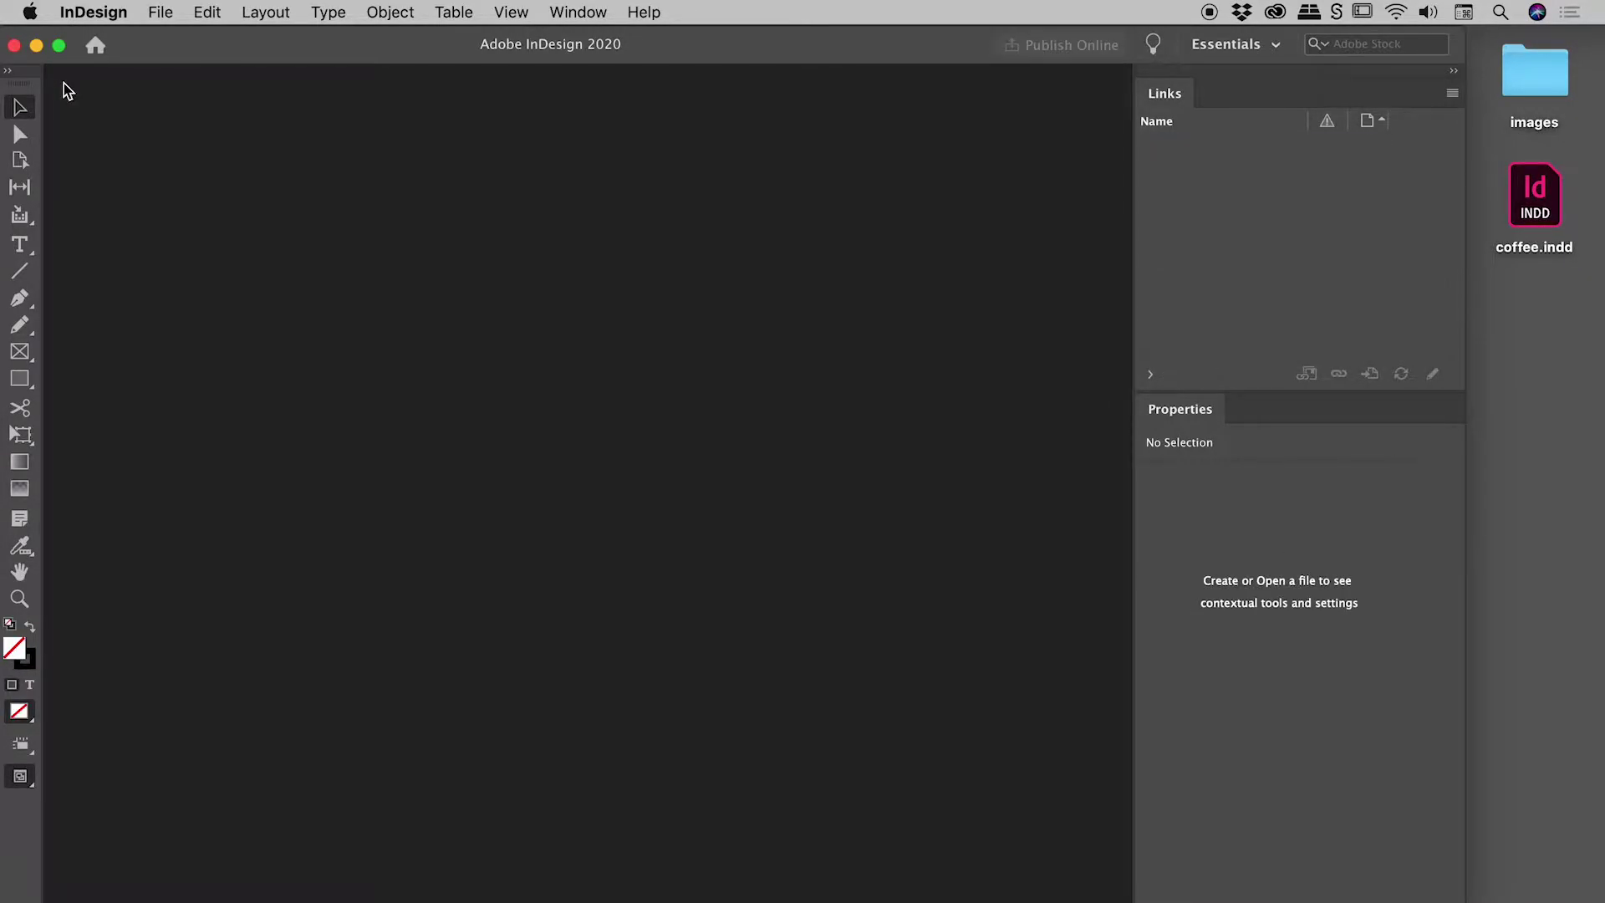
click(1551, 330)
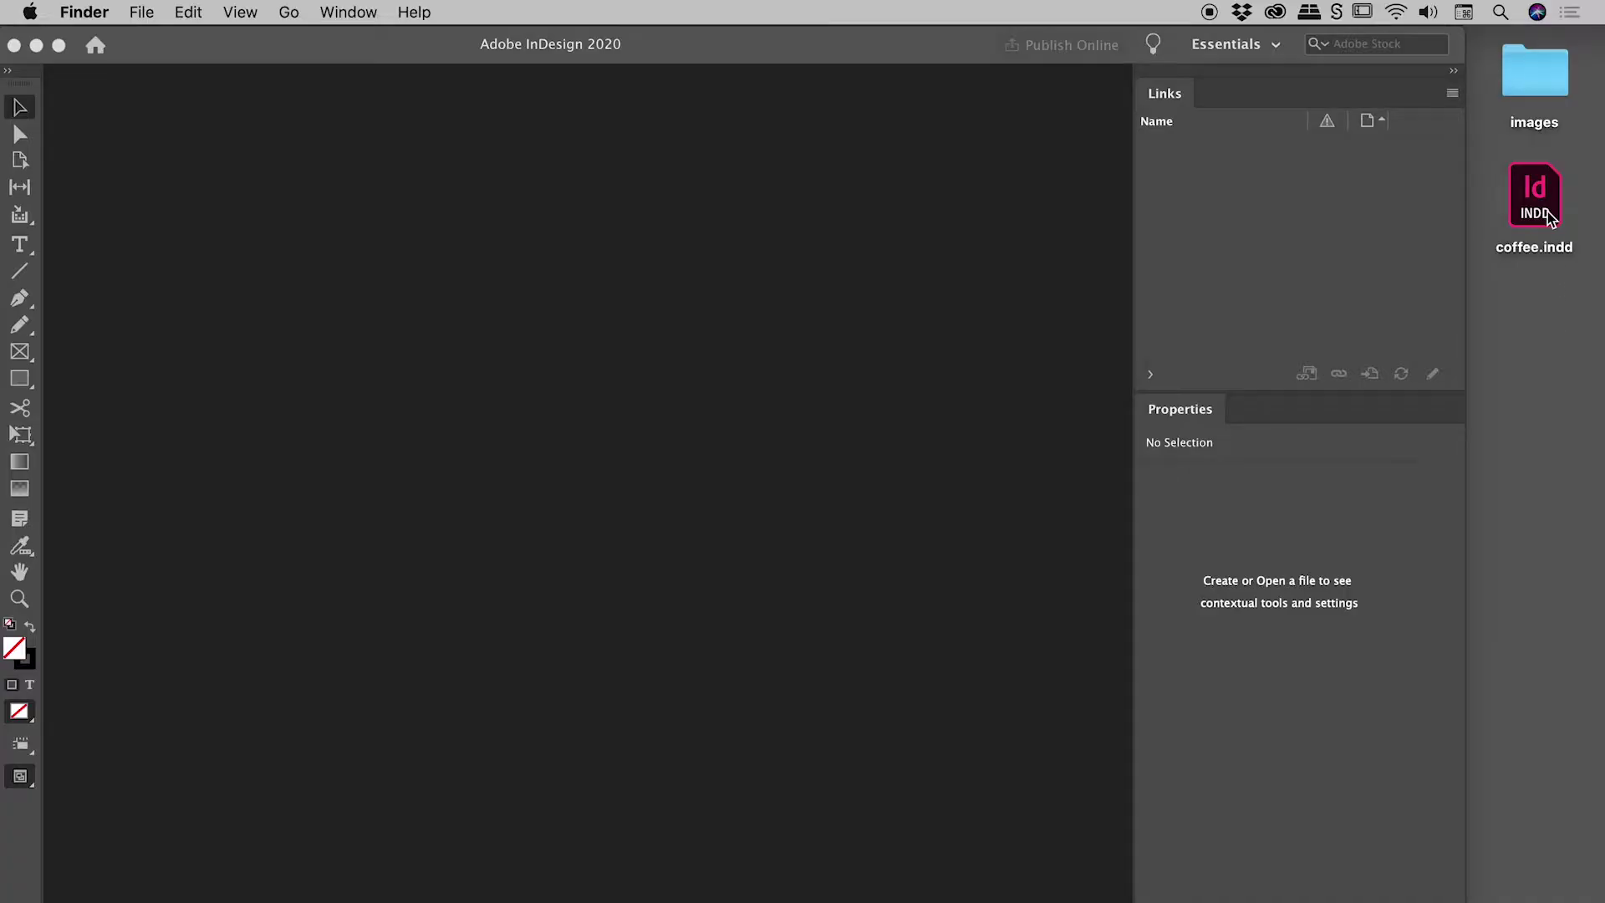
click(1550, 216)
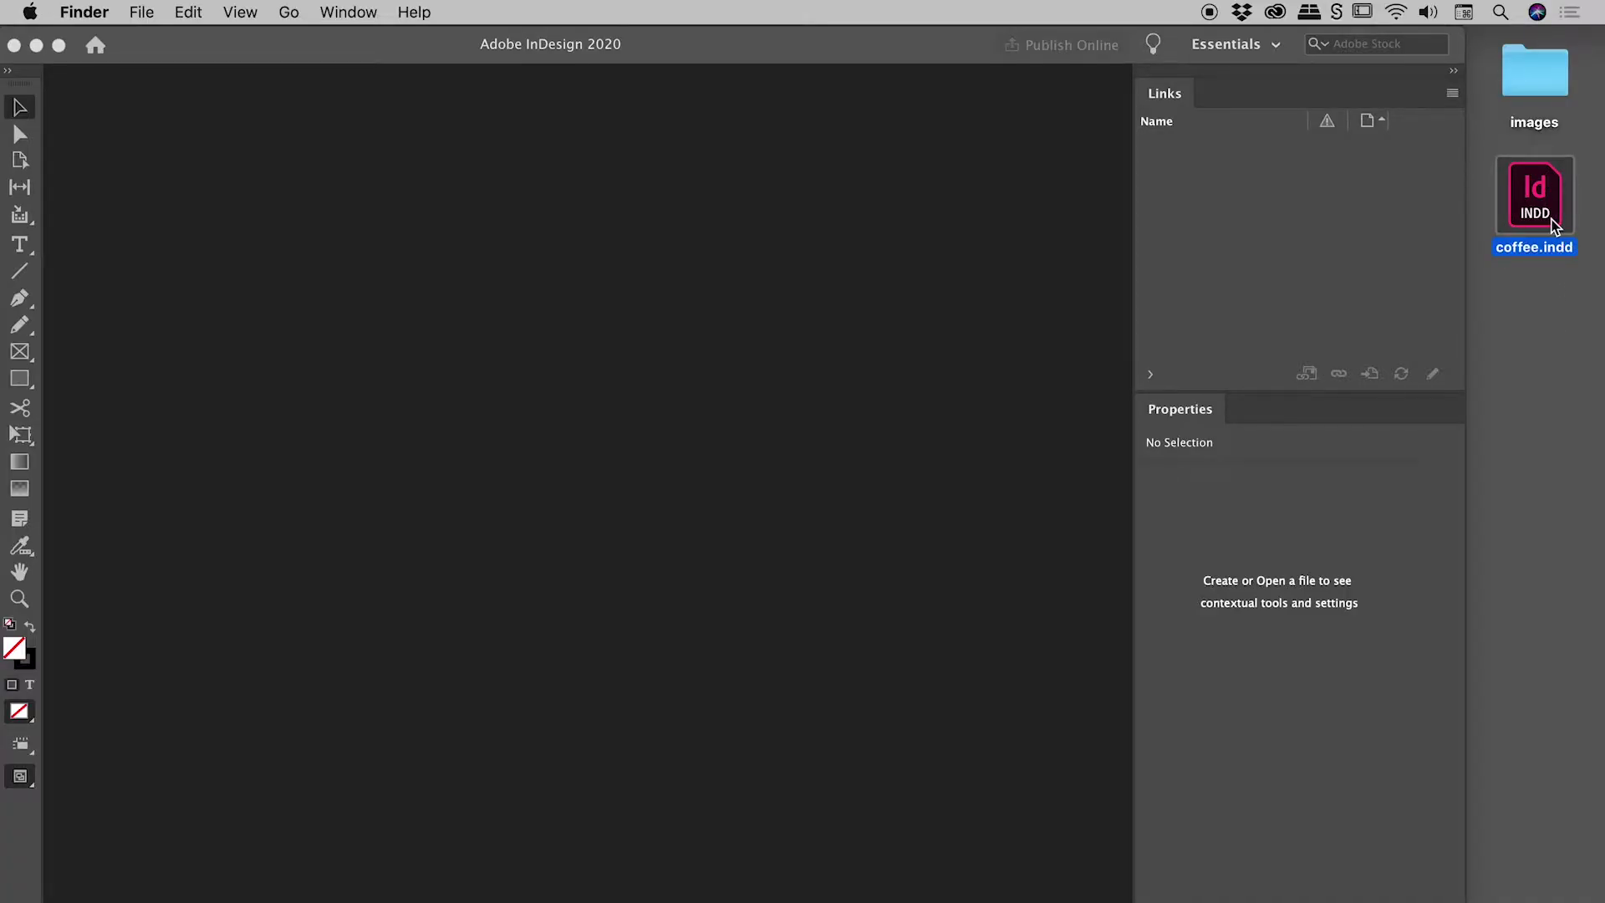
Step: Rename the desktop images folder by appending 1, making it images1
click(1543, 87)
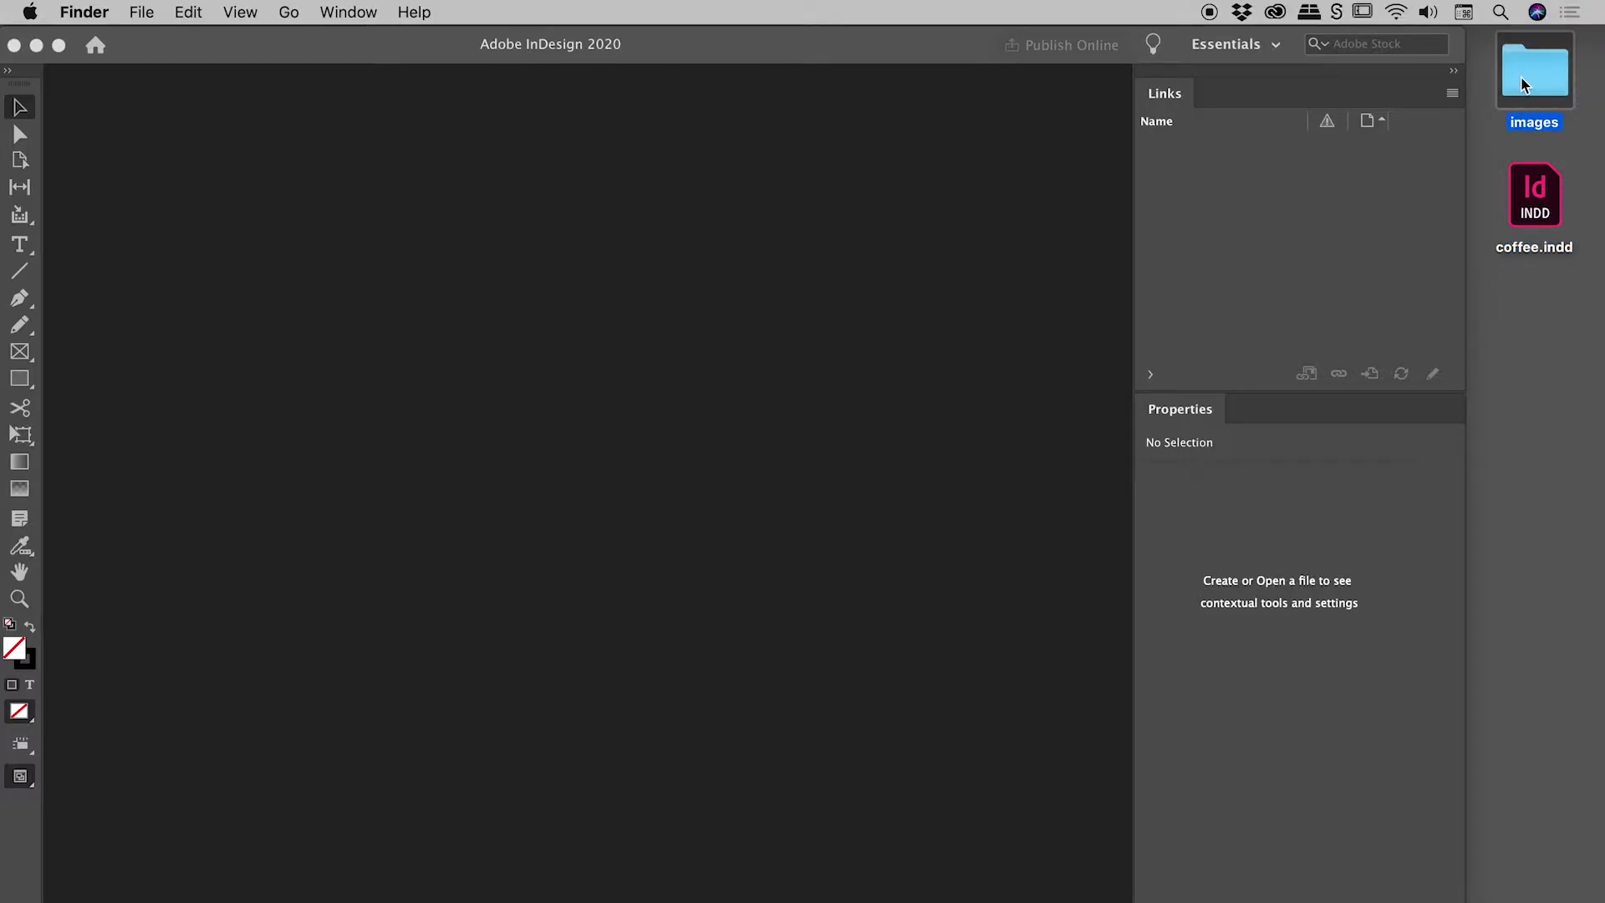
key(Return)
text(1)
key(Return)
Step: Open coffee.indd from the desktop, dismiss the 5-missing-links warning, and scroll the spreads
double_click(1542, 192)
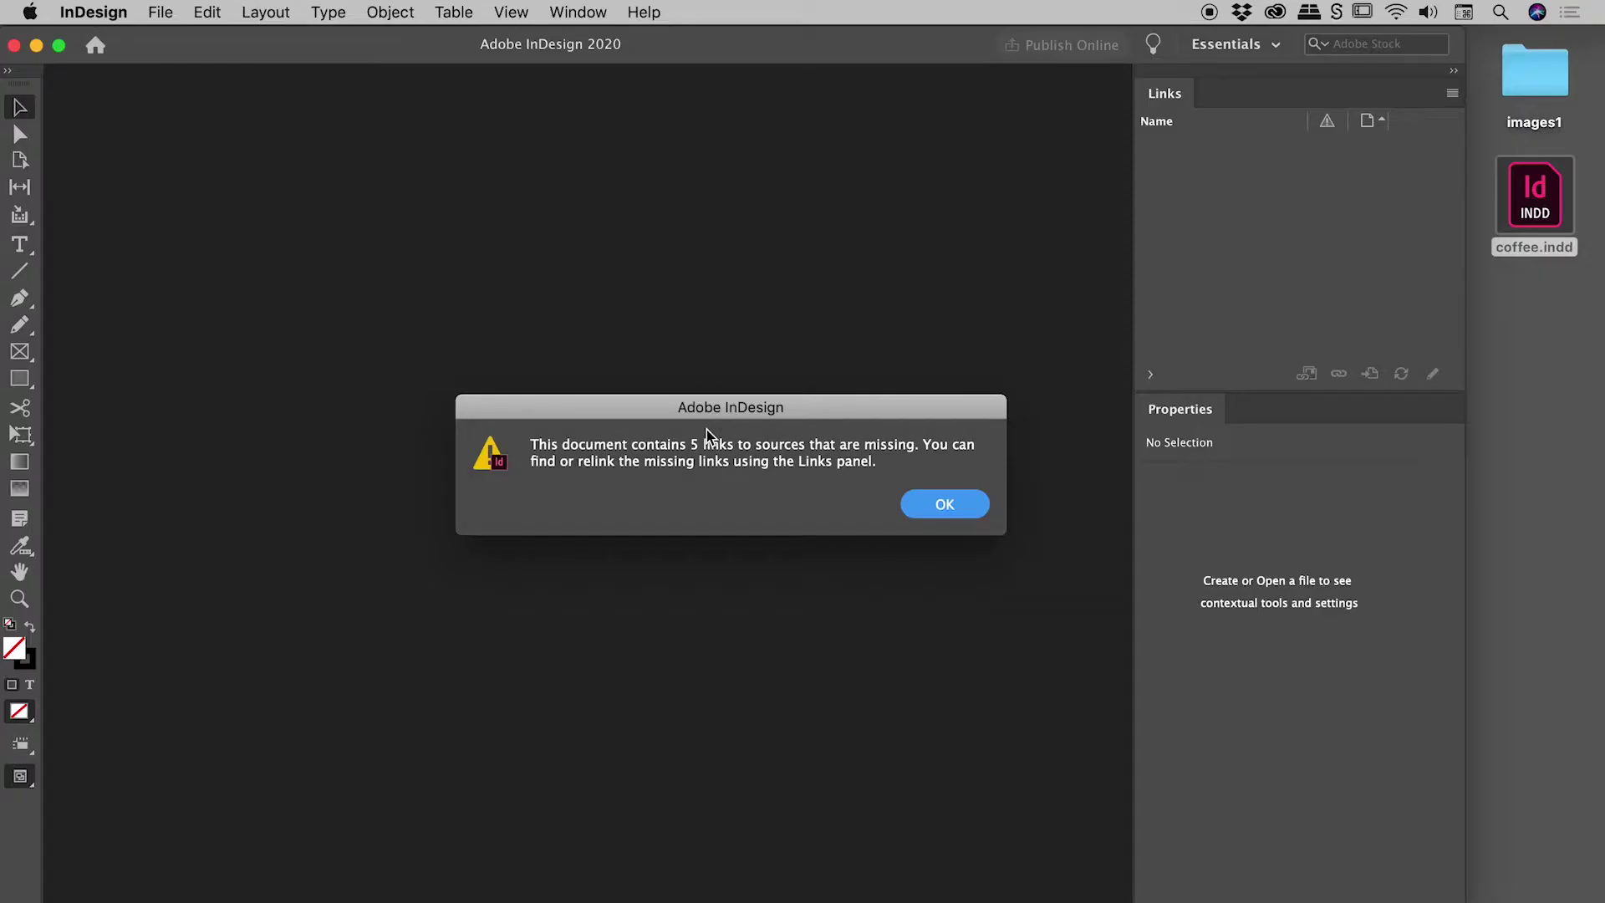
click(961, 508)
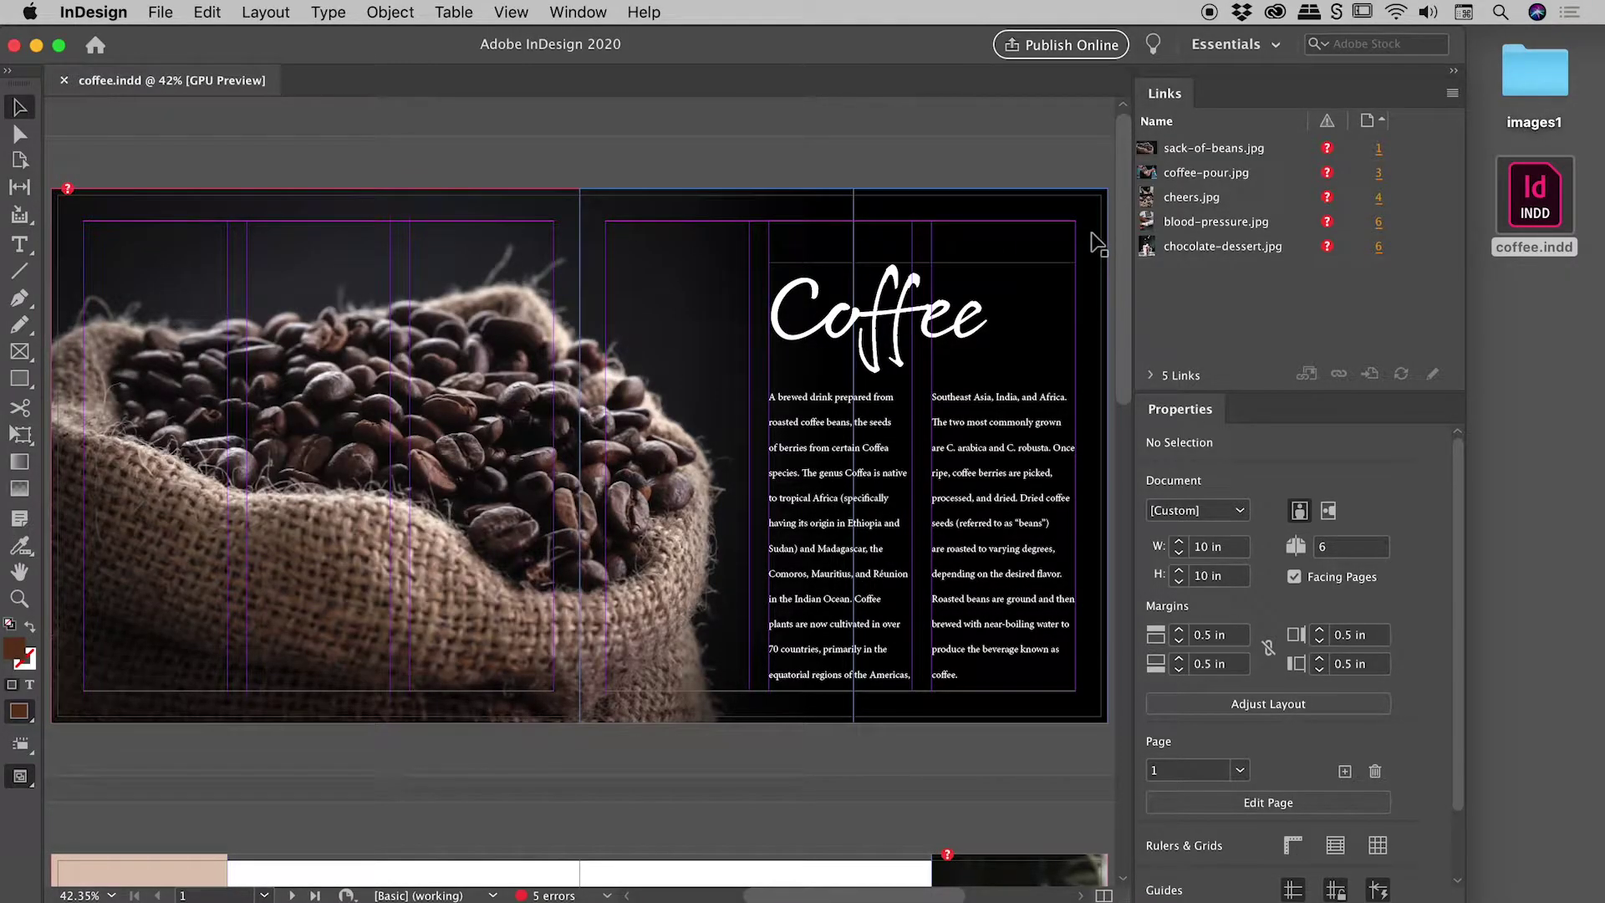
scroll(1121, 209, down, 1)
drag(1125, 216, 1142, 159)
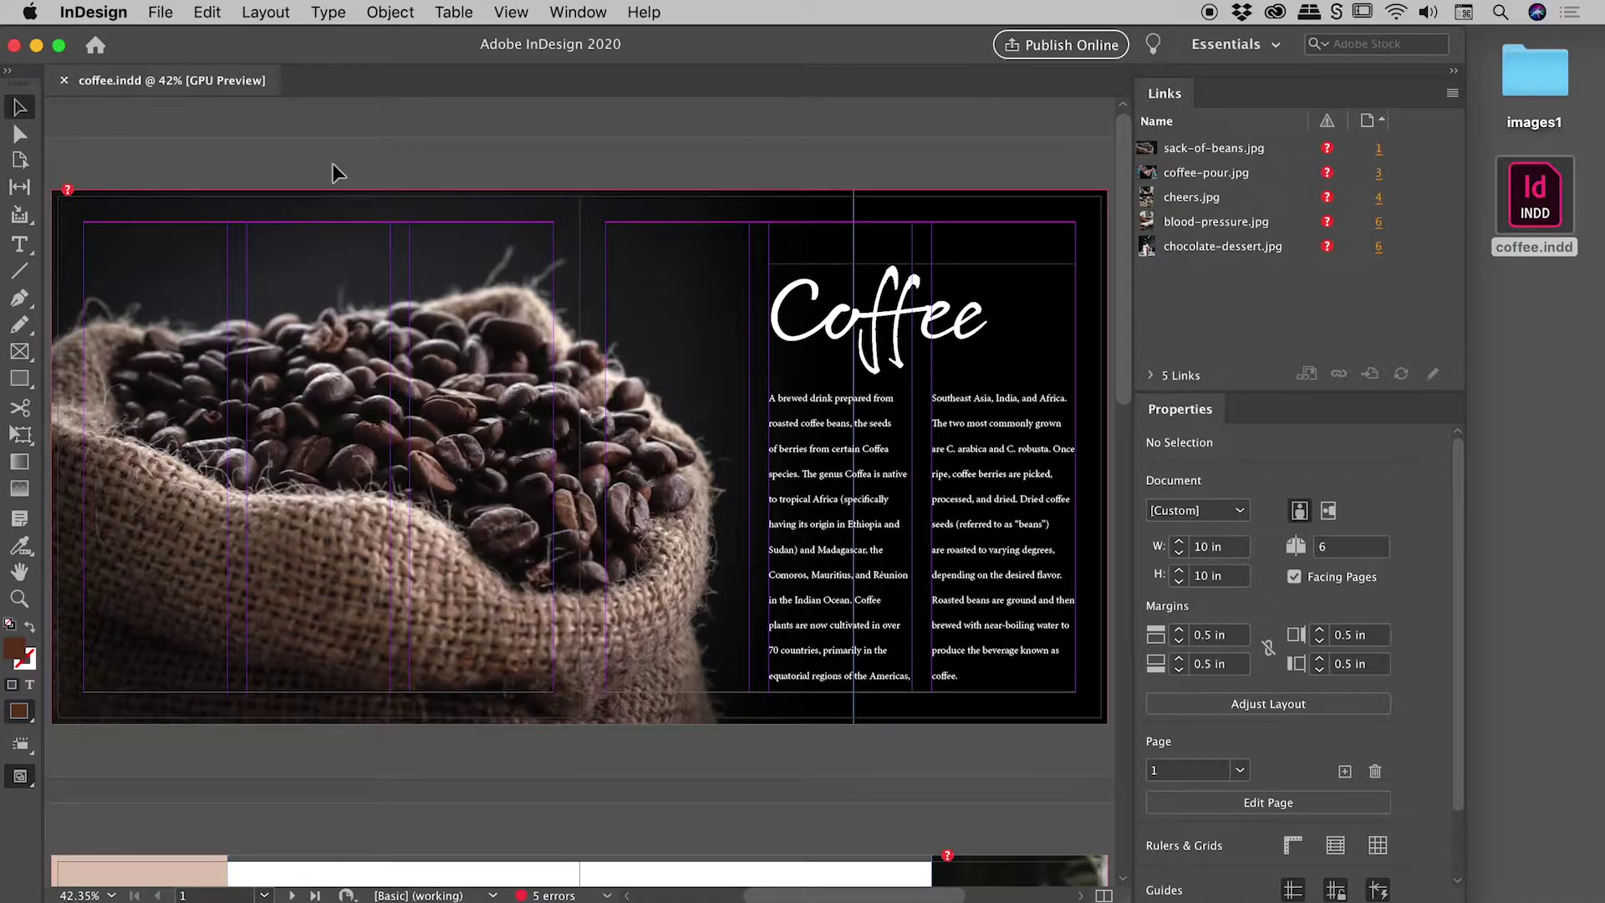
Step: Relink the coffee-bean frame to images1/sack-of-beans.jpg with folder search for missing links turned off
click(224, 269)
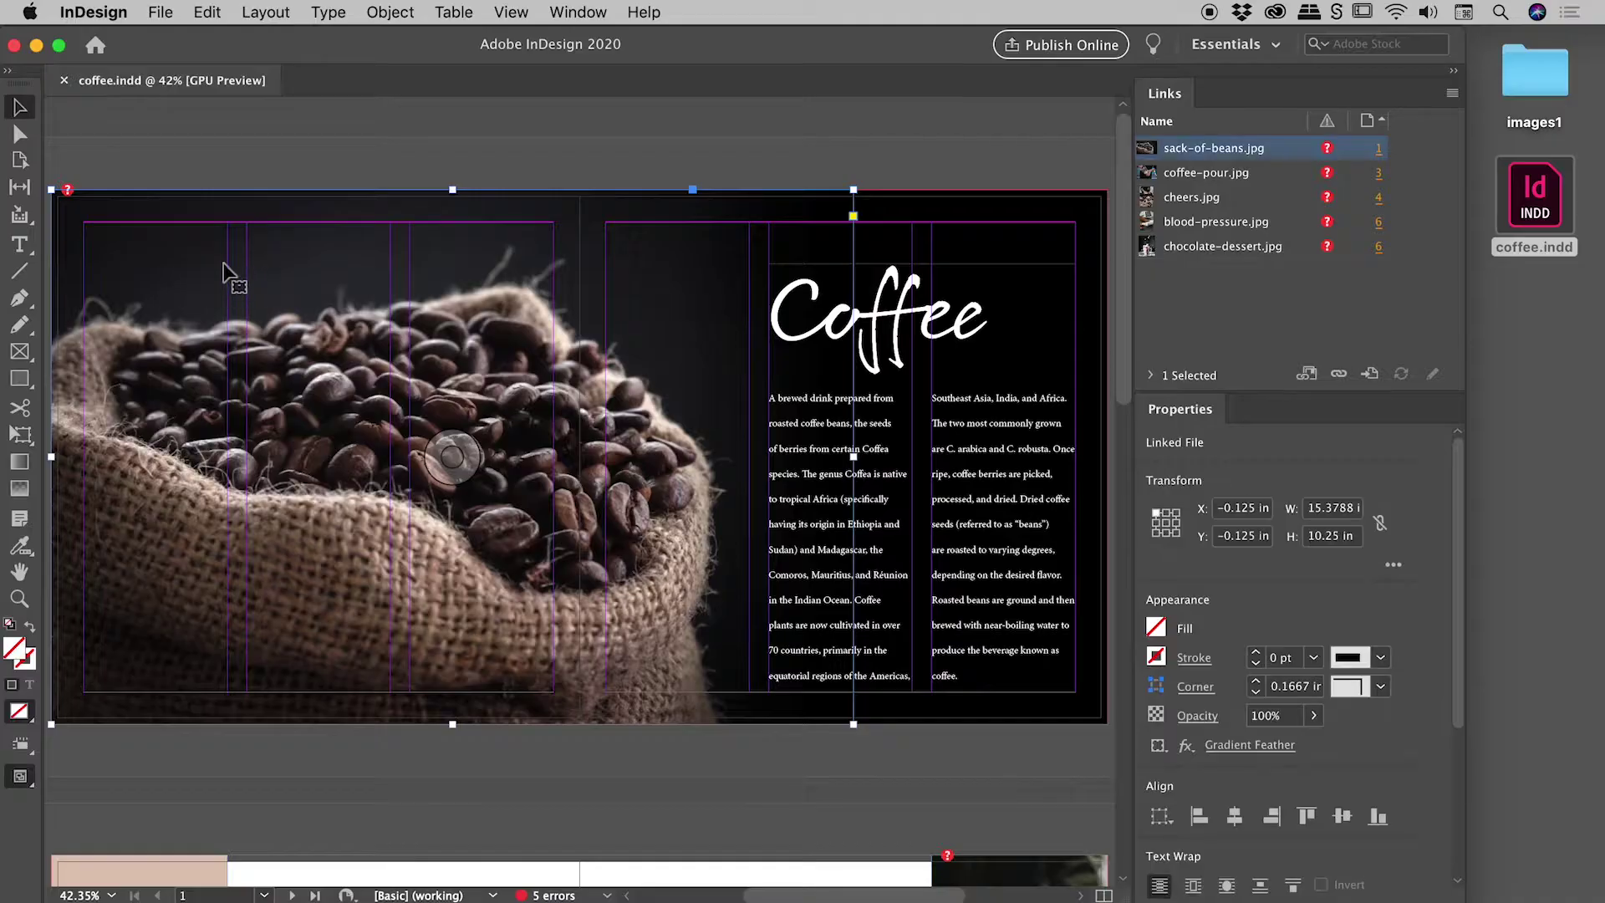
click(66, 190)
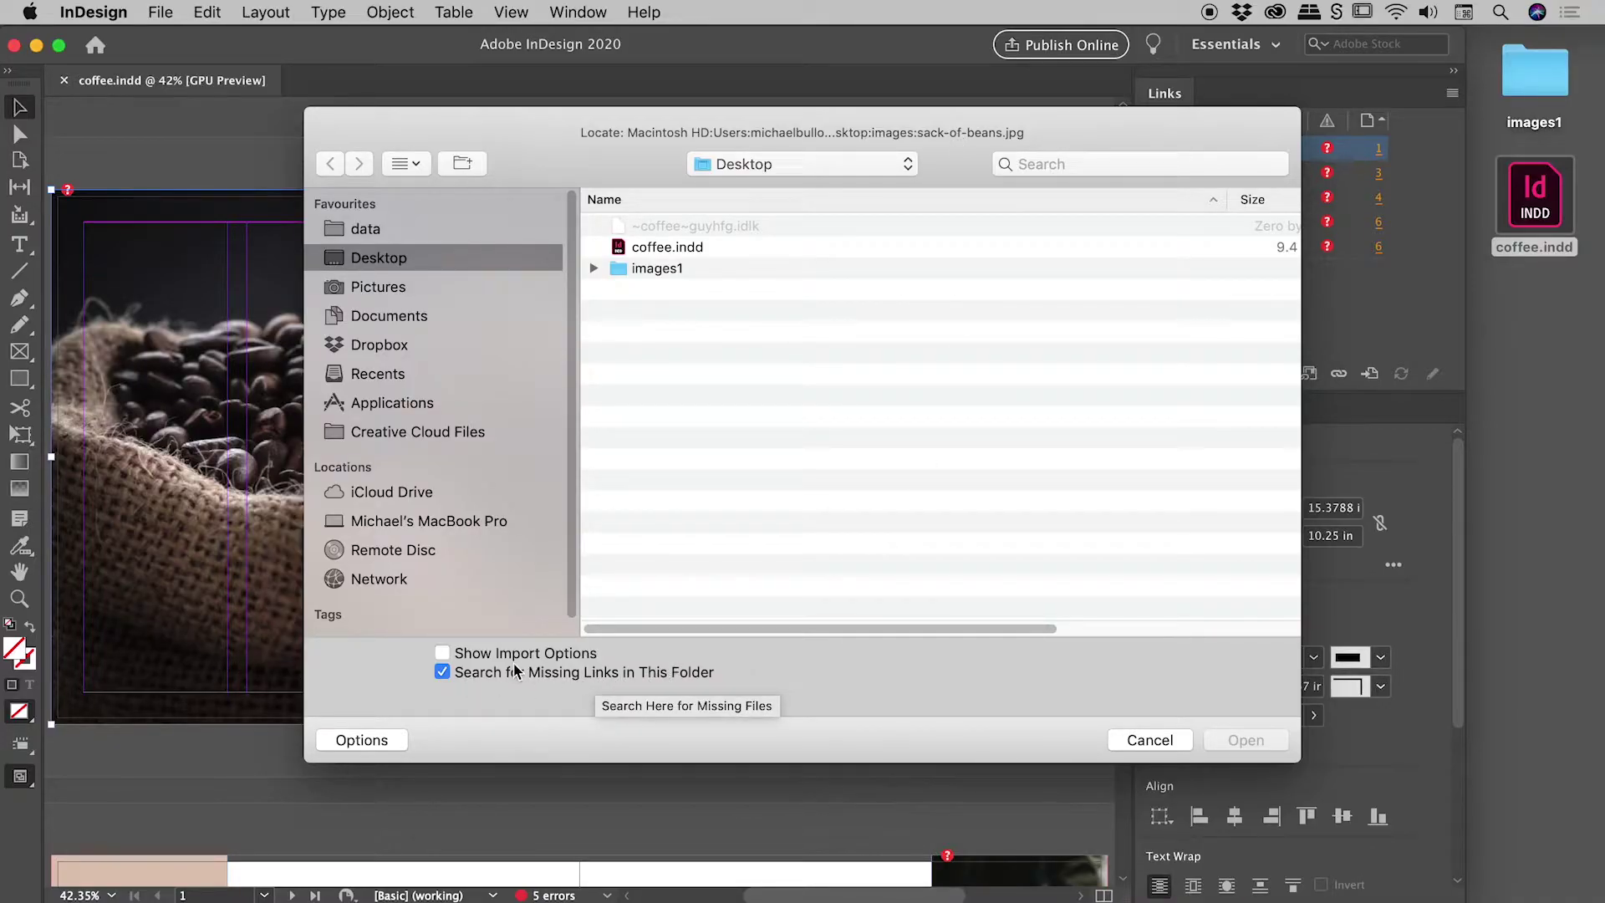
click(466, 679)
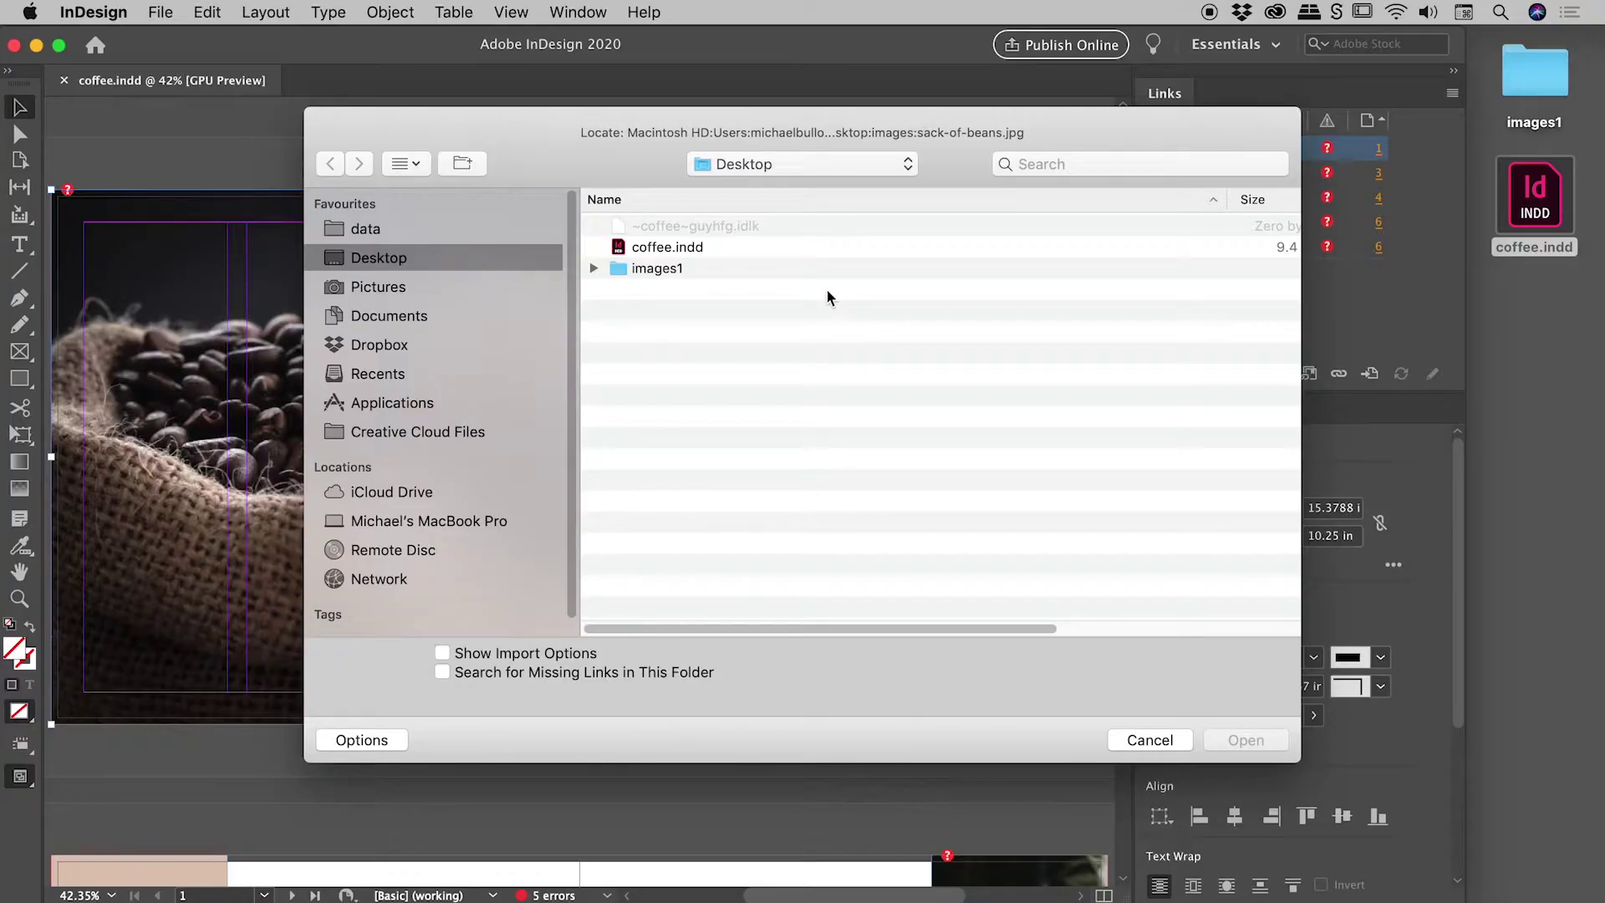
double_click(688, 269)
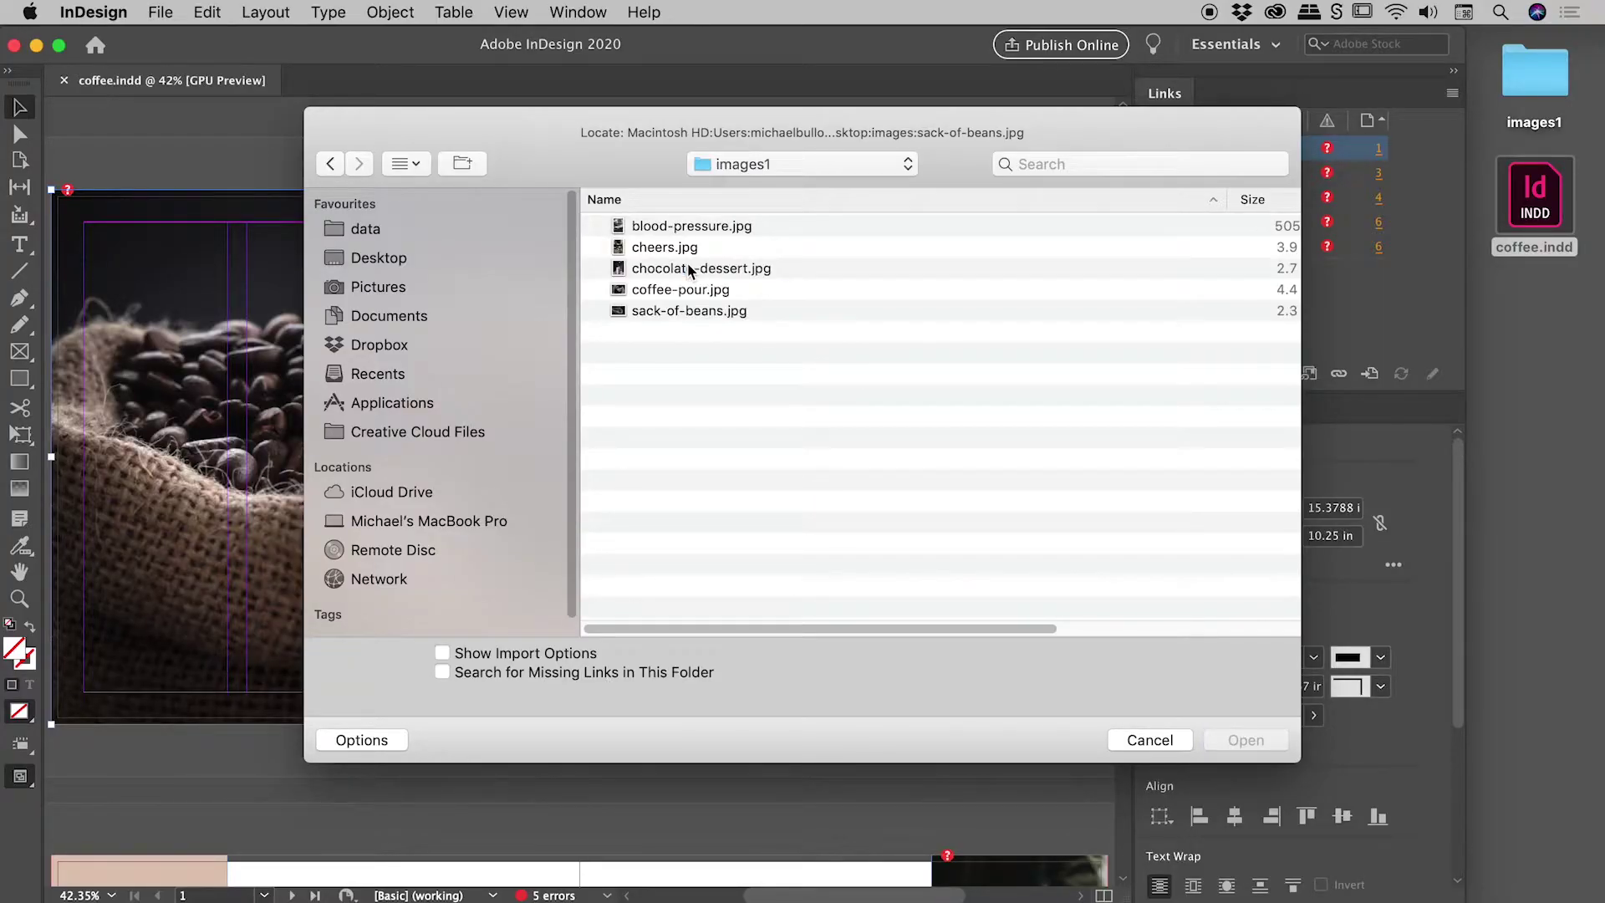
drag(815, 131, 807, 291)
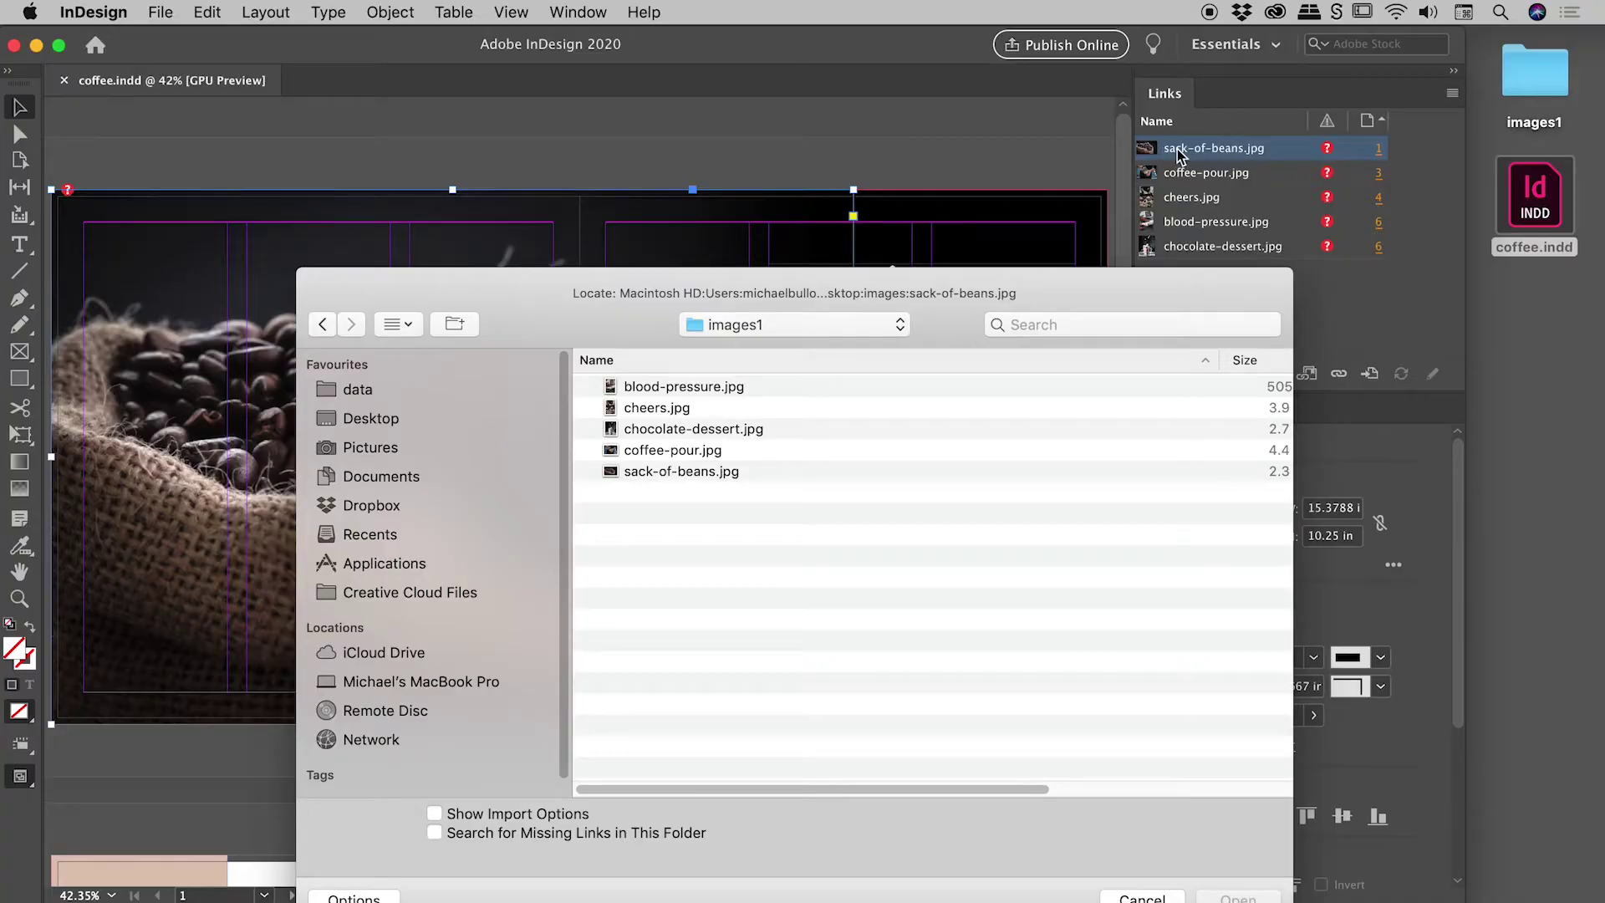
drag(919, 296, 916, 158)
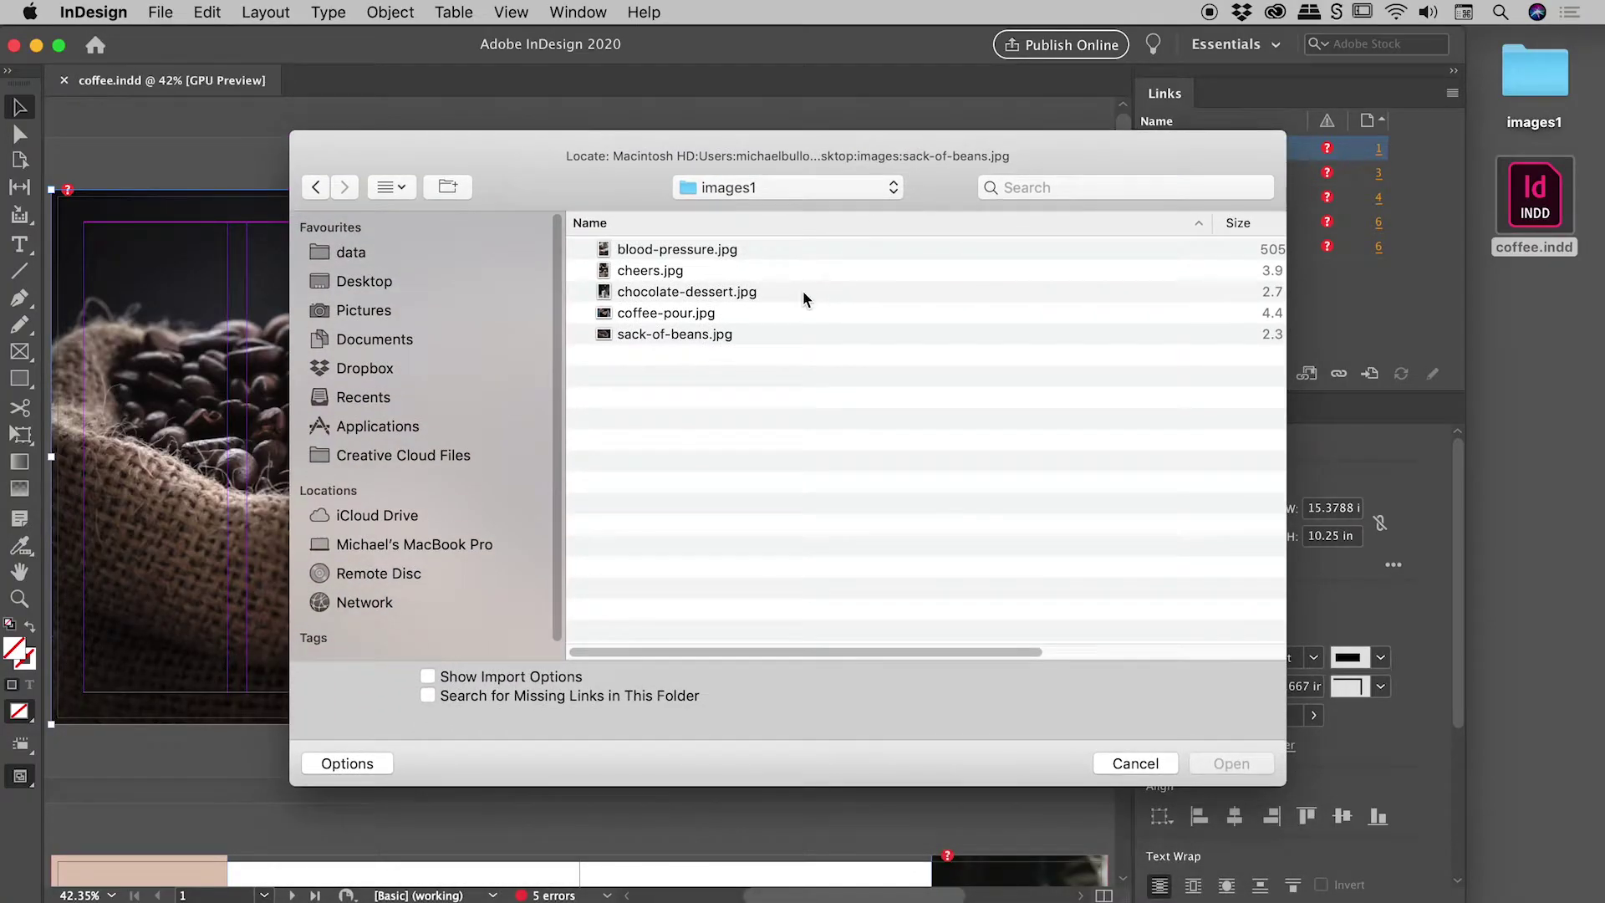
click(714, 335)
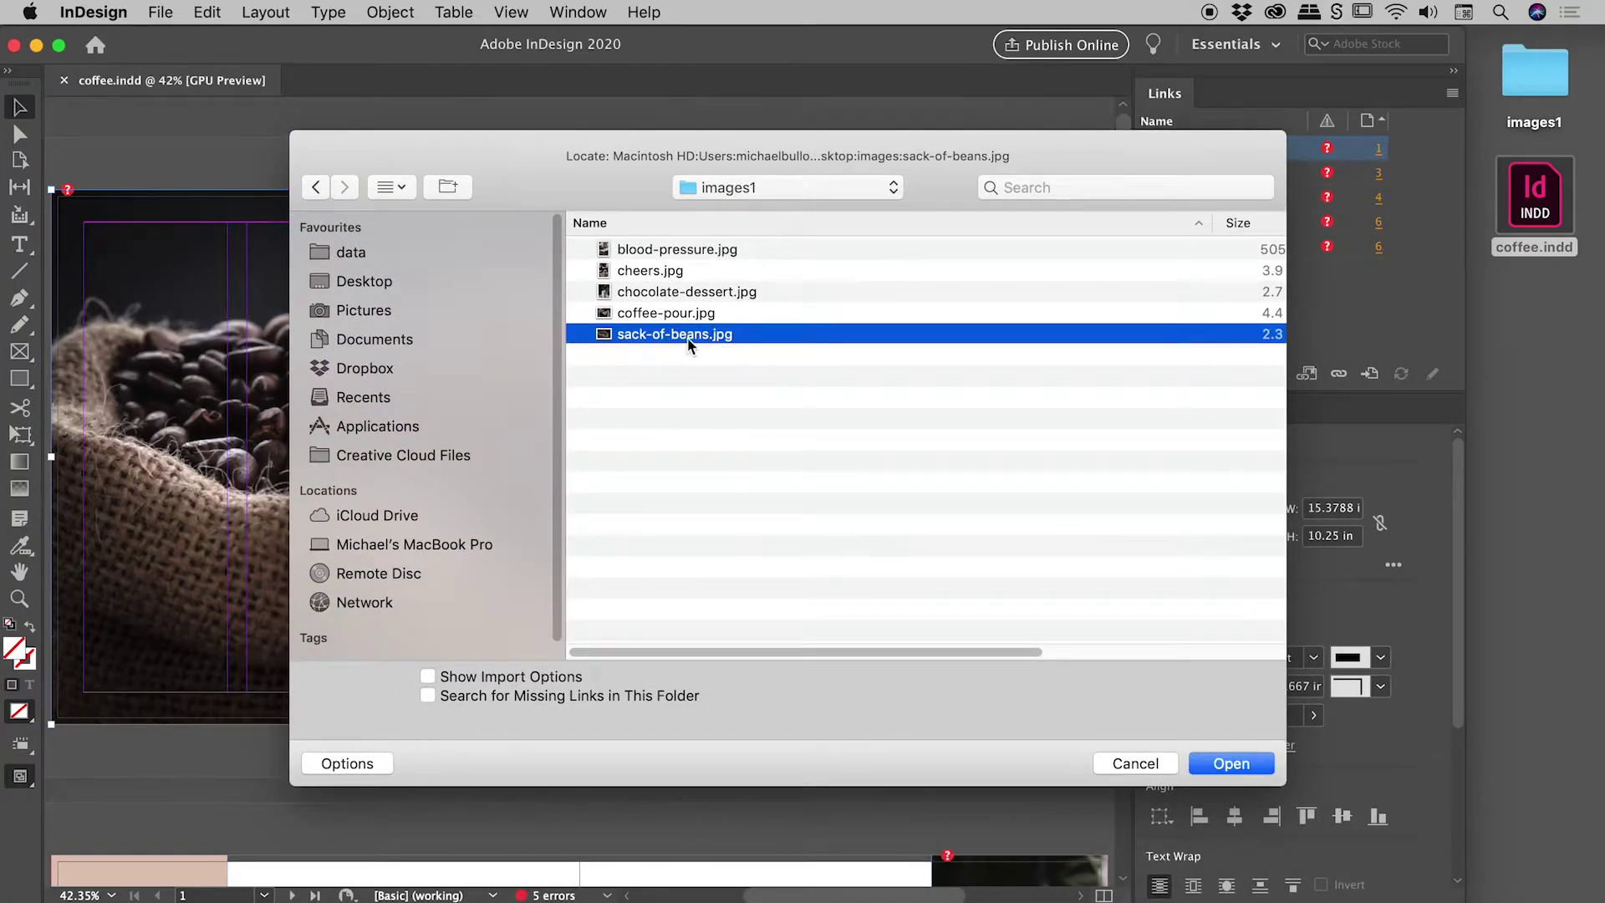
click(1230, 763)
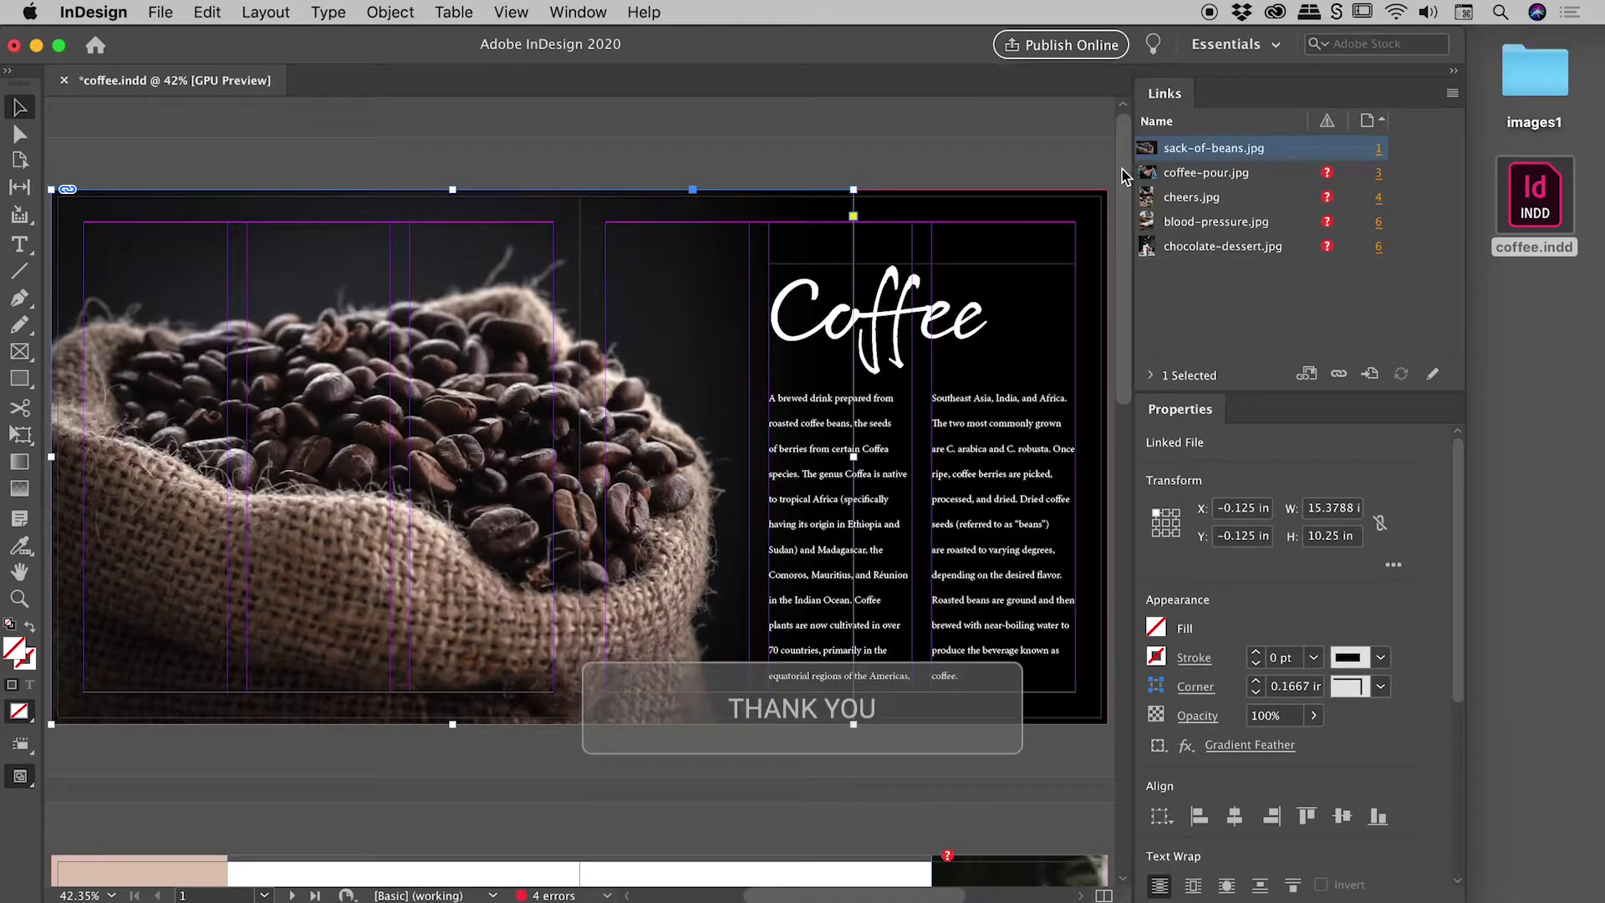
Step: Scroll the page and select the missing coffee-pour.jpg link in the Links panel
drag(1122, 169, 1125, 425)
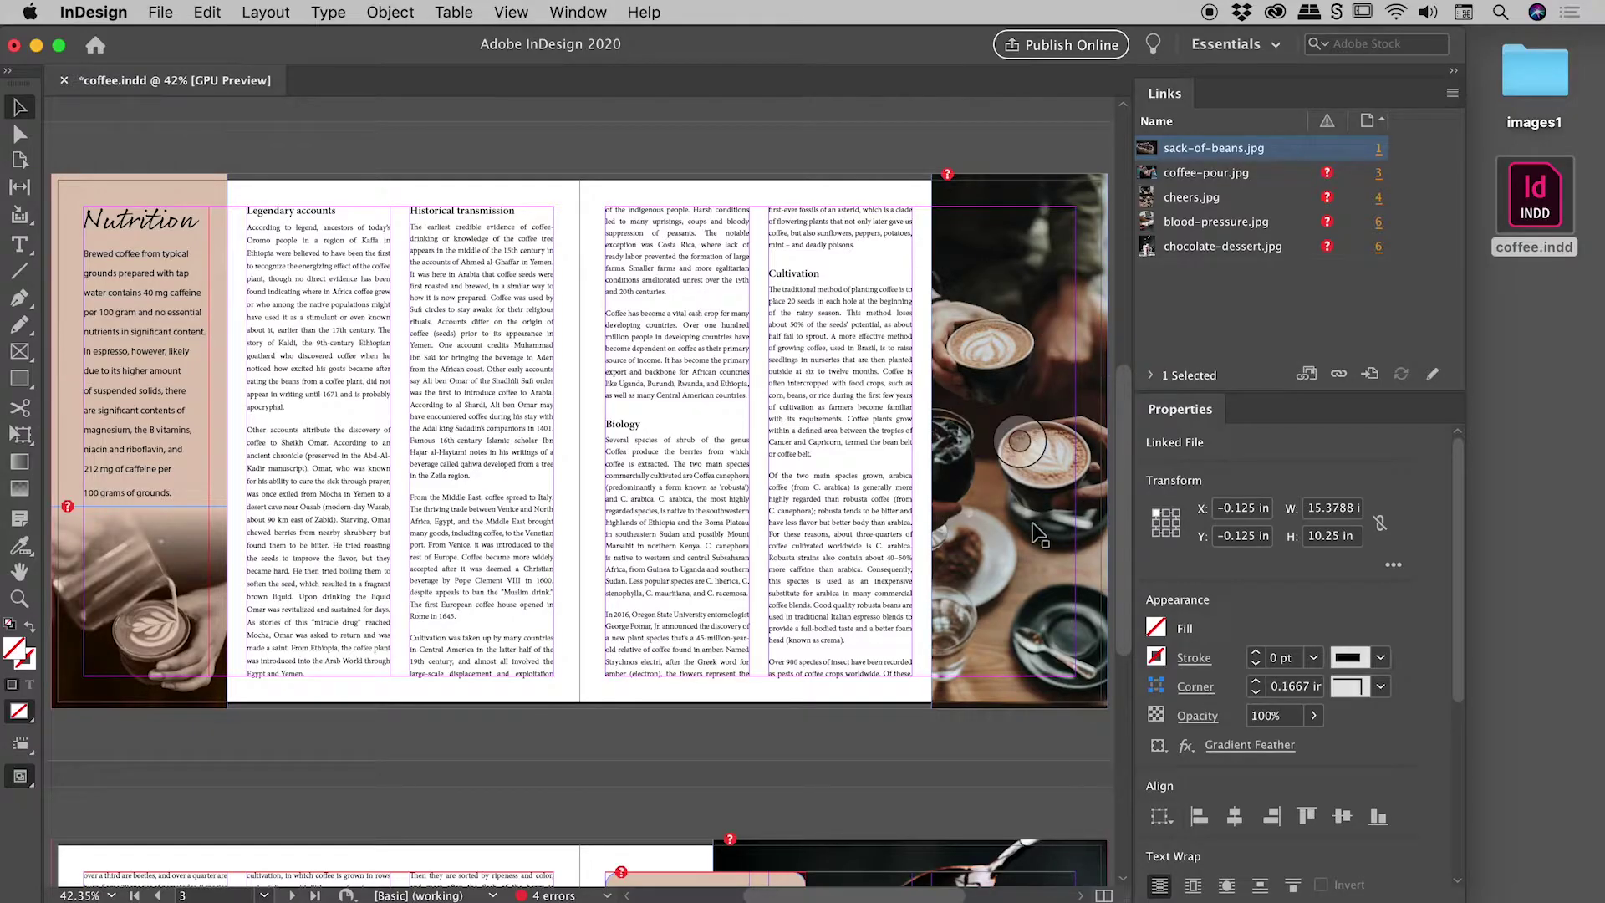
mouse_move(1125, 459)
mouse_down()
mouse_move(1129, 264)
mouse_move(1138, 468)
mouse_up()
click(1206, 172)
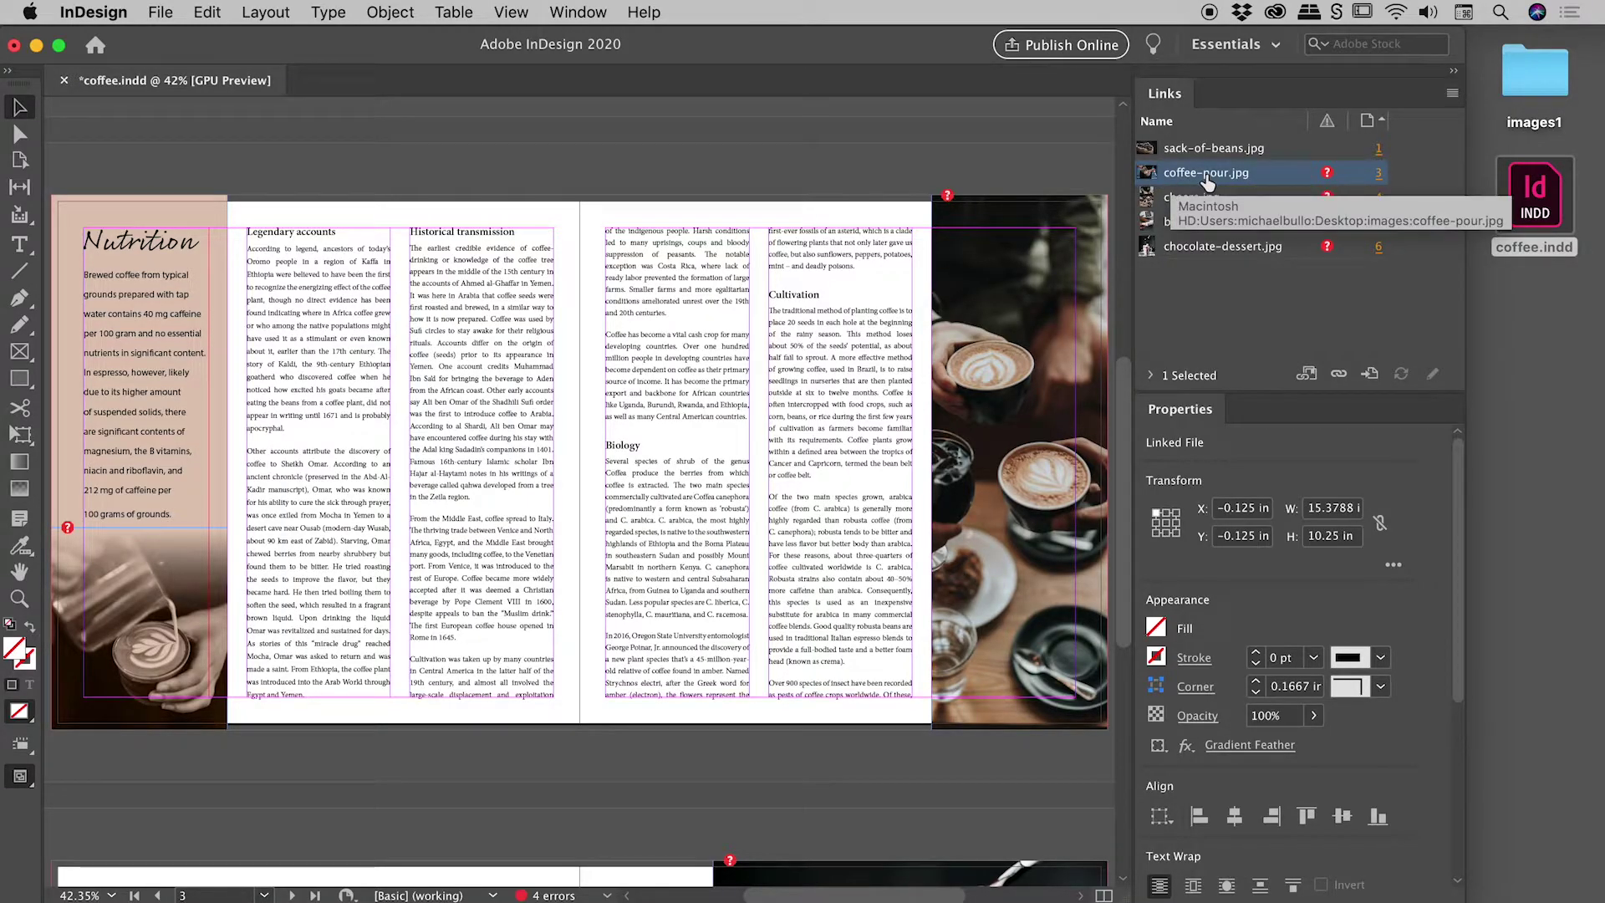
Step: Relink coffee-pour.jpg to images1/coffee-pour.jpg from the Links panel's Relink button
click(1338, 375)
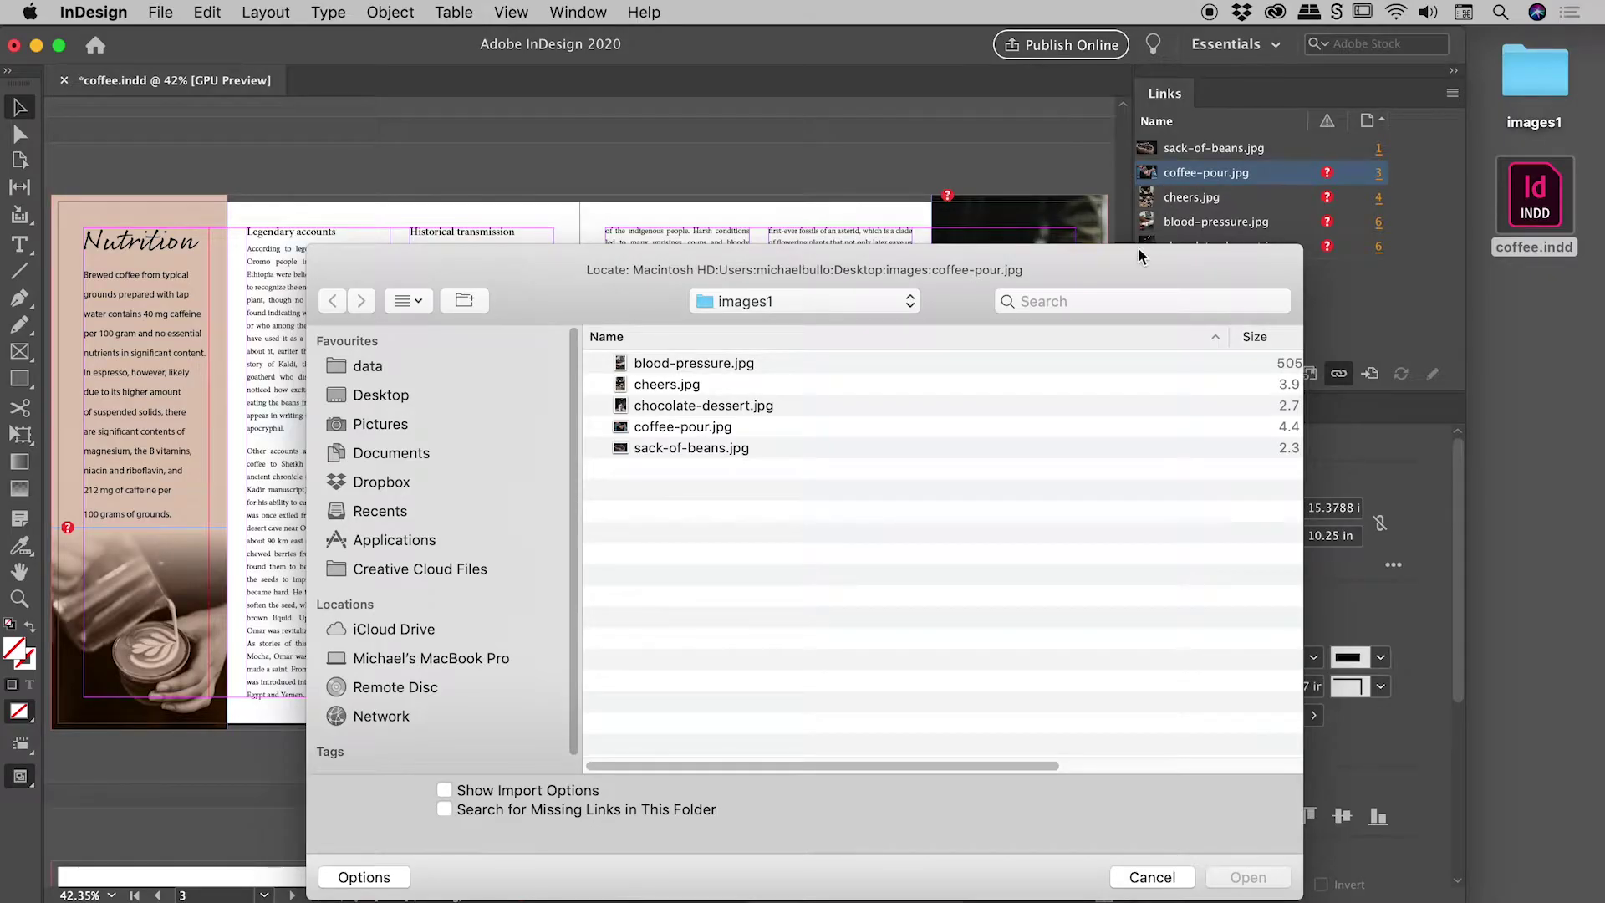
drag(1136, 247, 1106, 122)
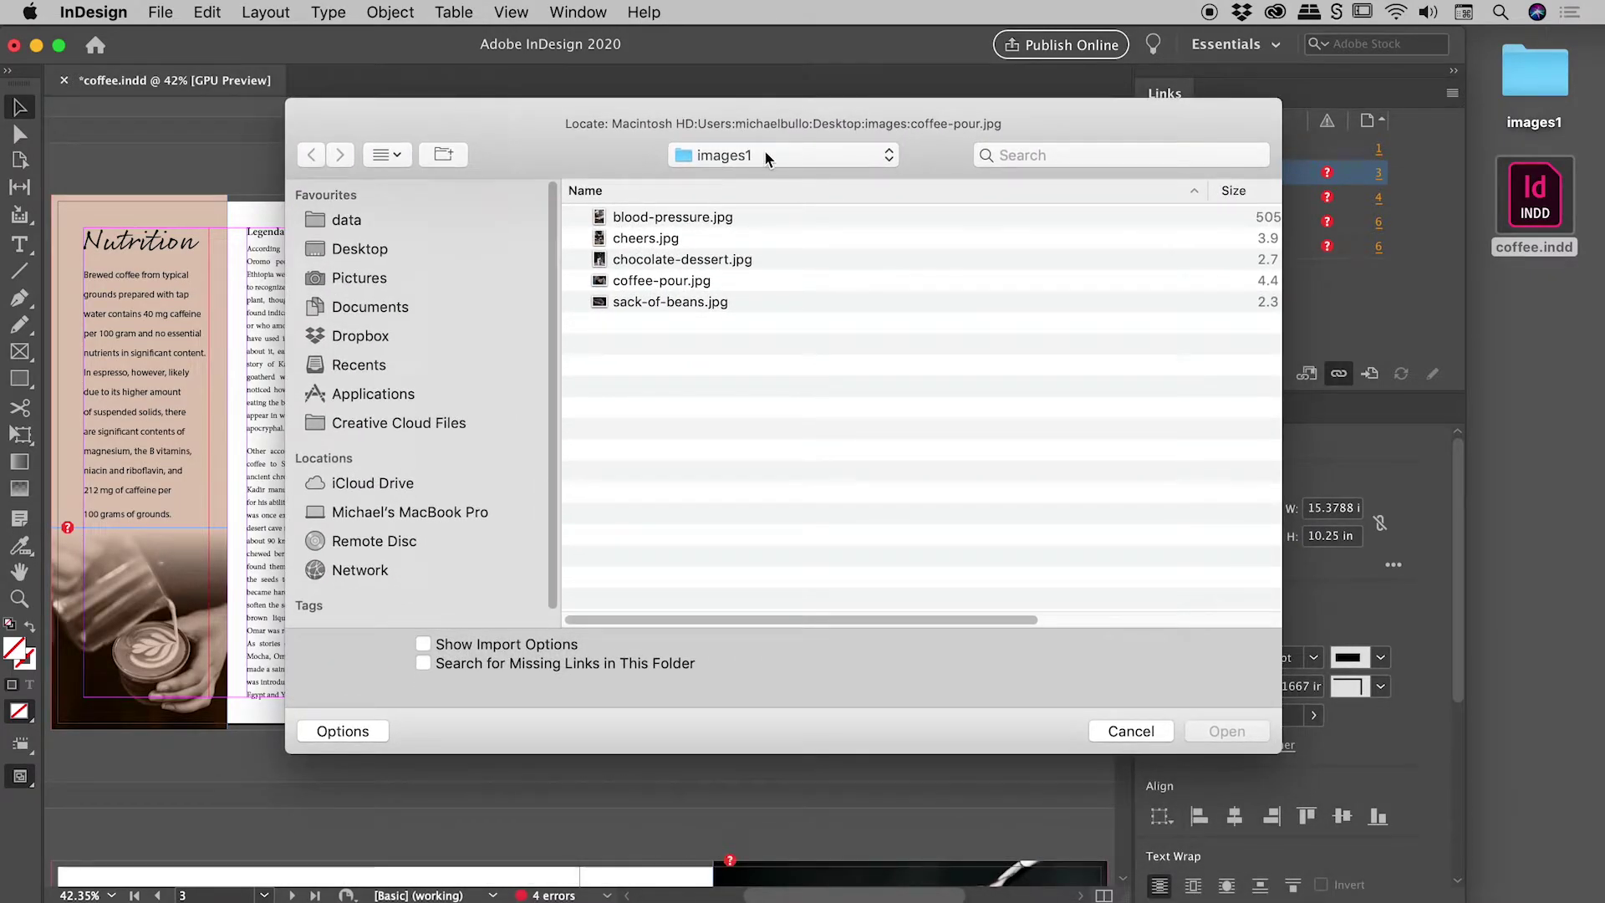
click(678, 281)
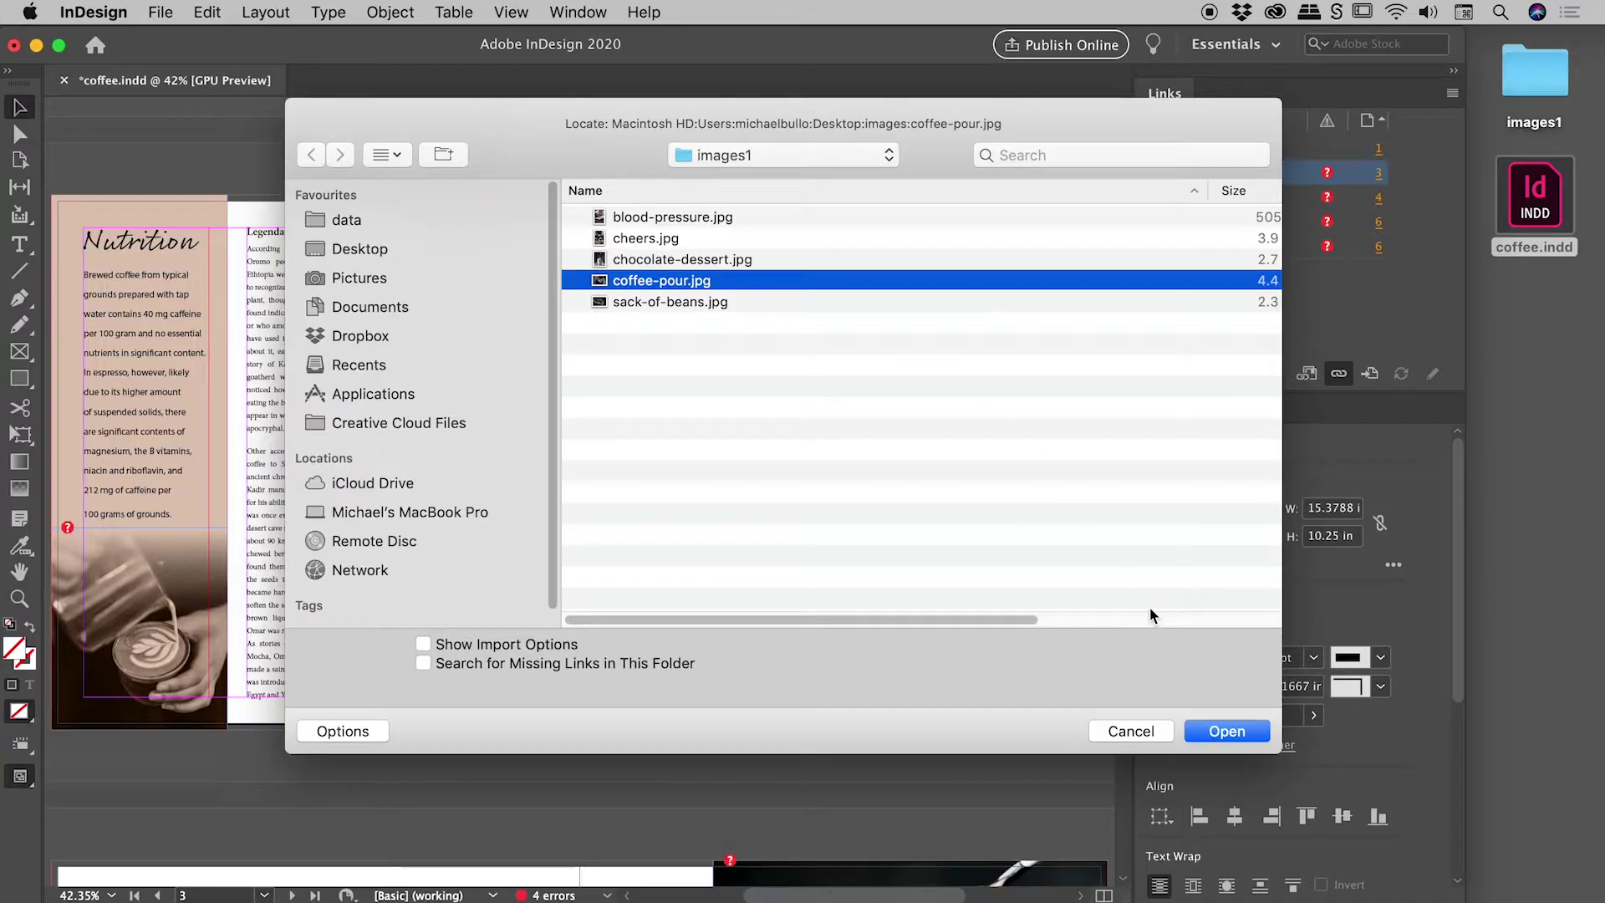
click(1226, 731)
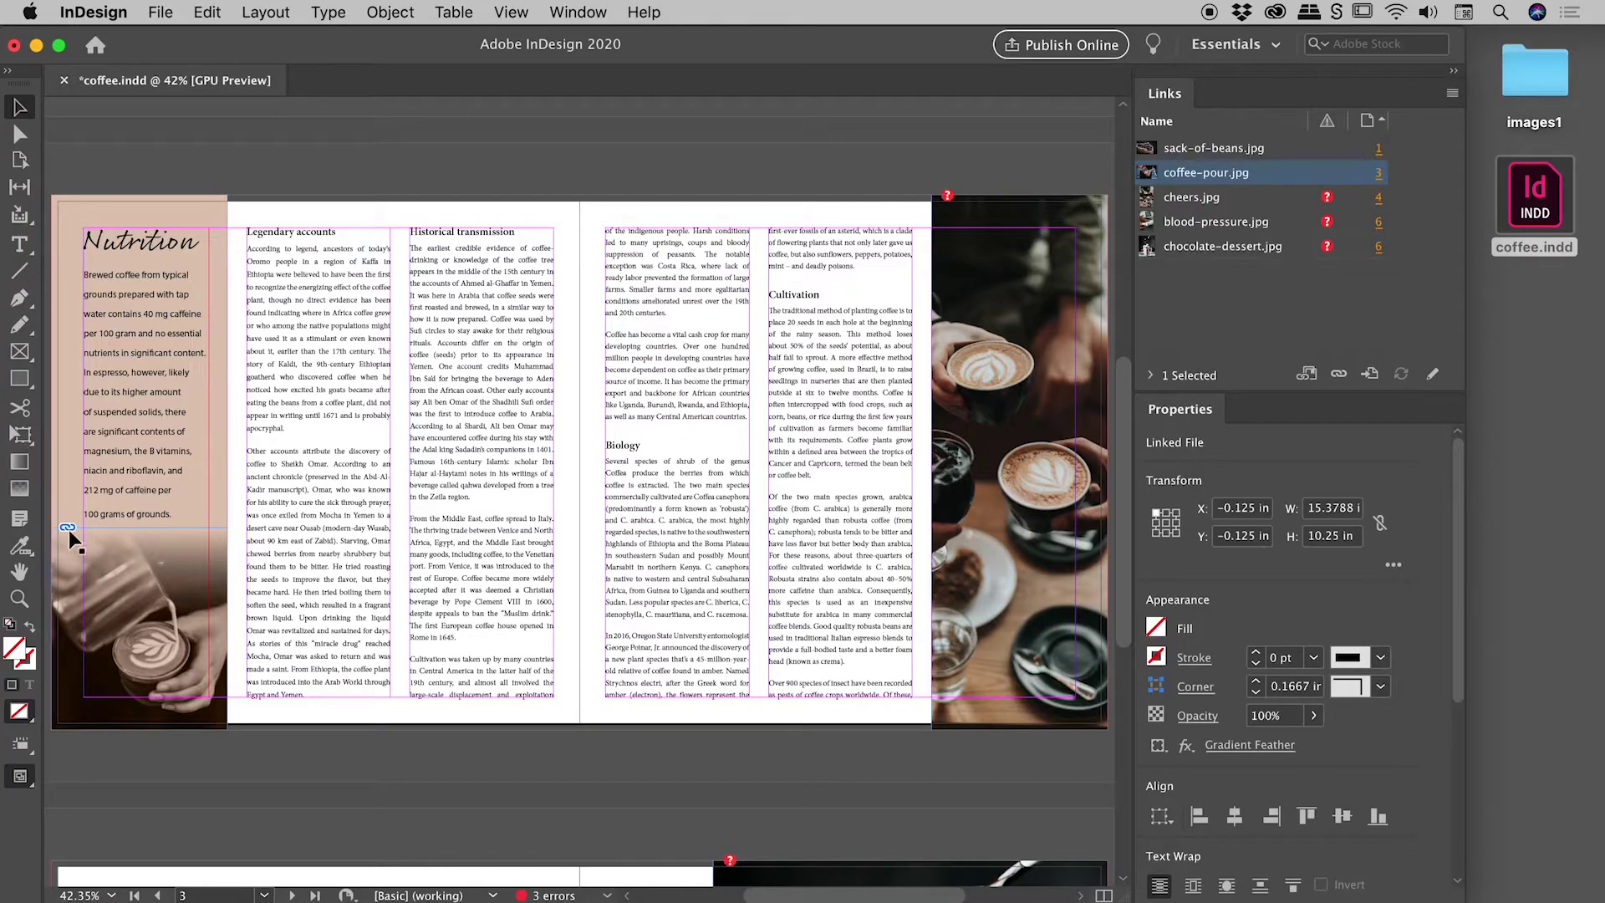
Step: Relink cheers.jpg to images1/cheers.jpg with Search for Missing Links in This Folder enabled
click(1244, 203)
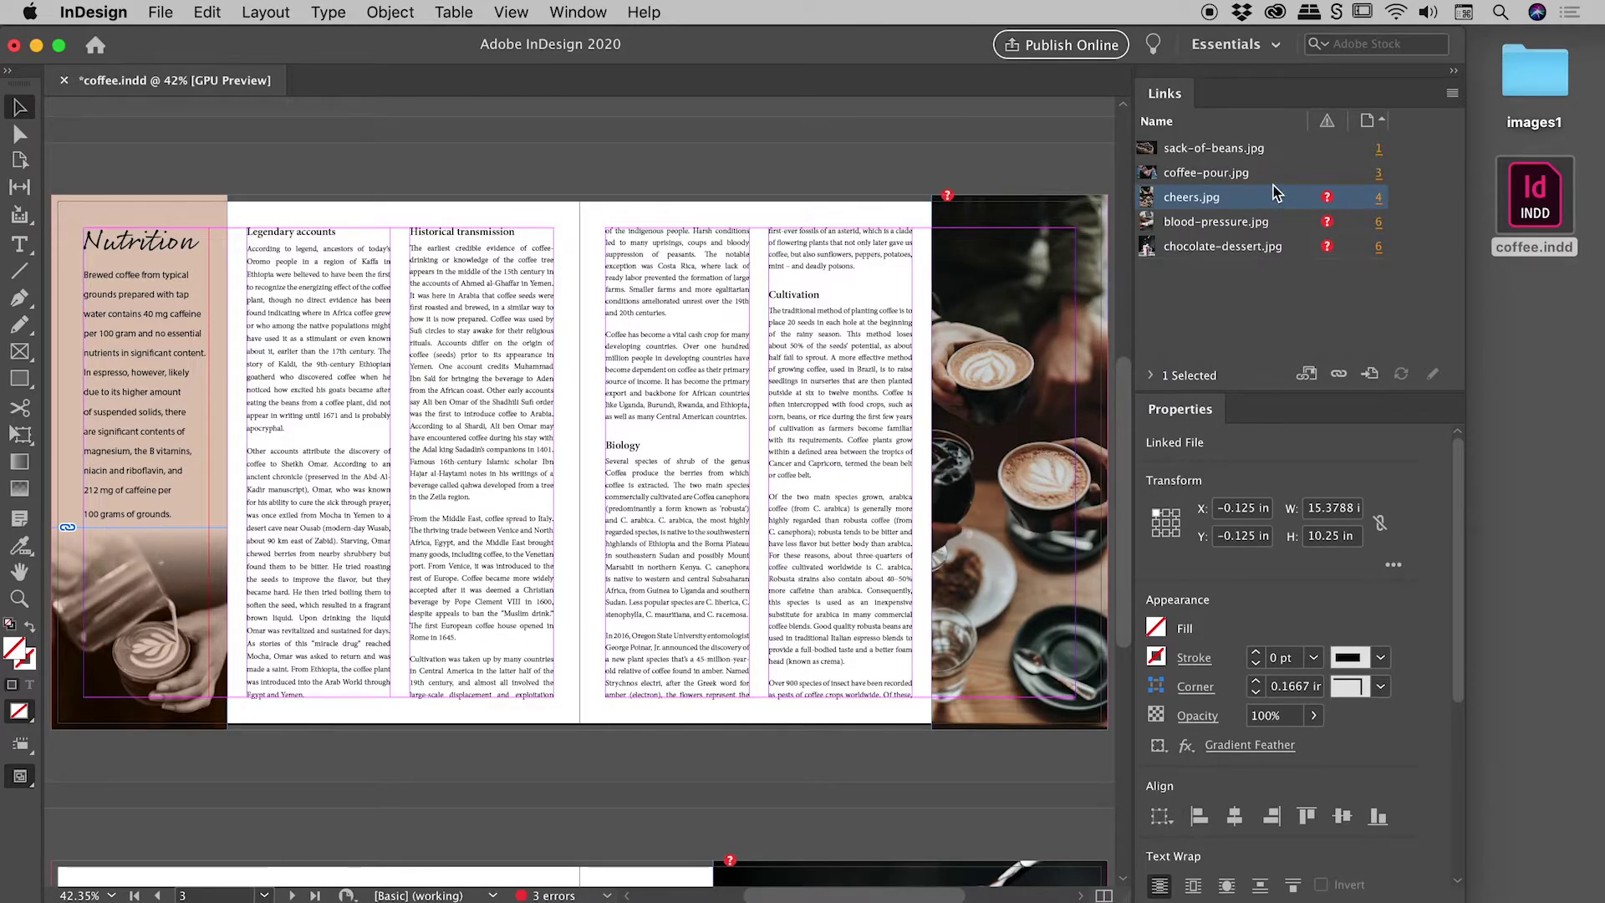
mouse_move(1327, 205)
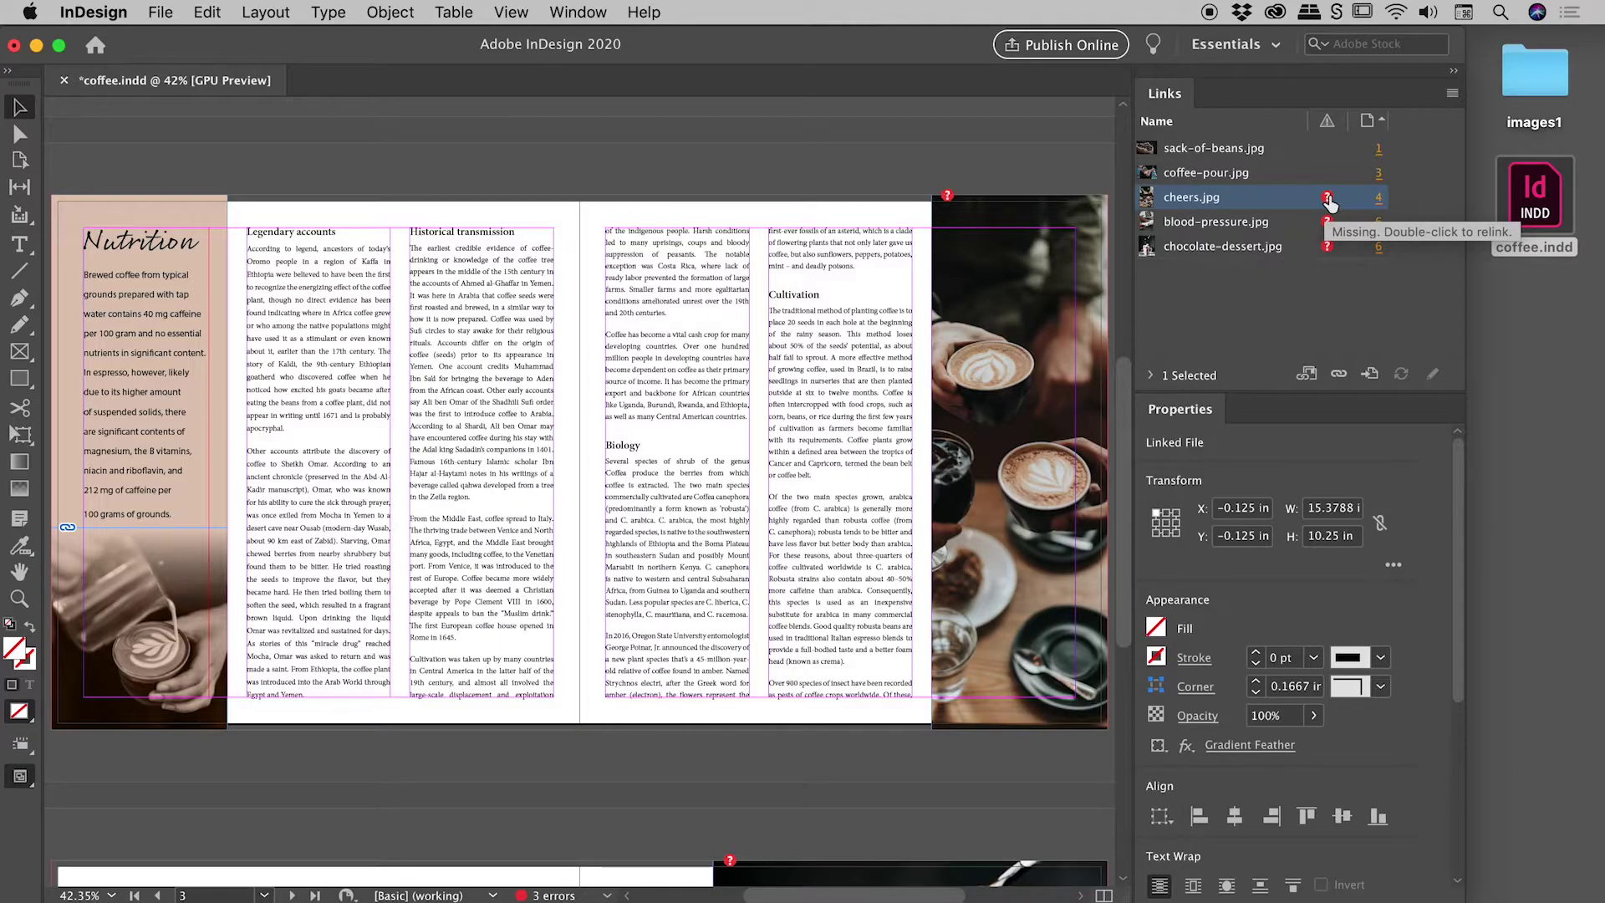
double_click(1327, 199)
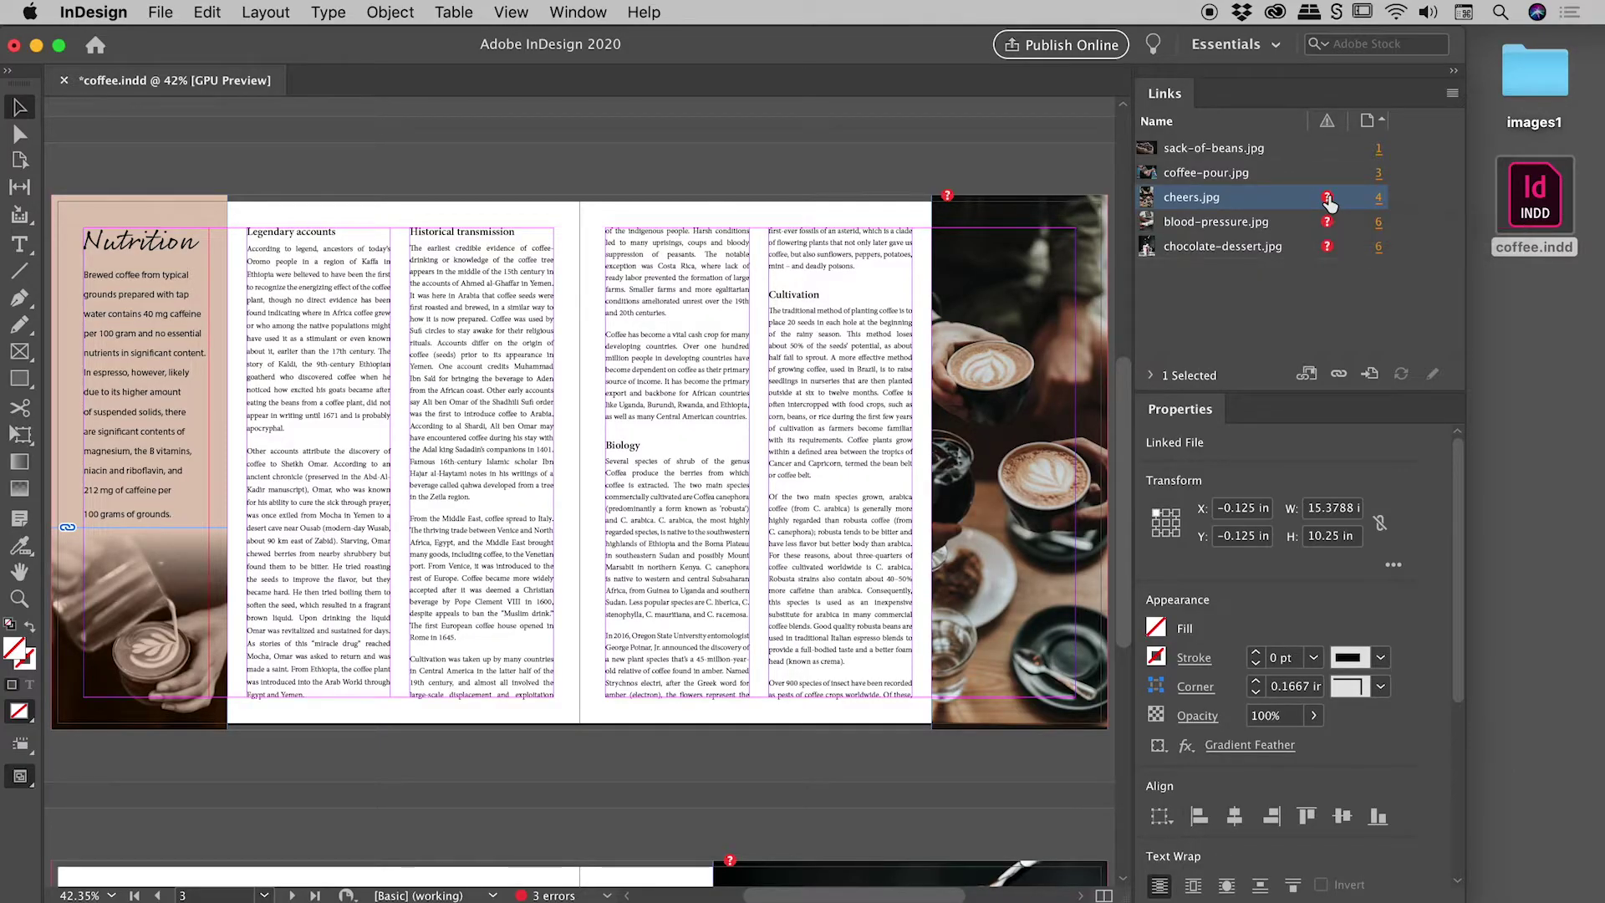
drag(991, 150, 1011, 95)
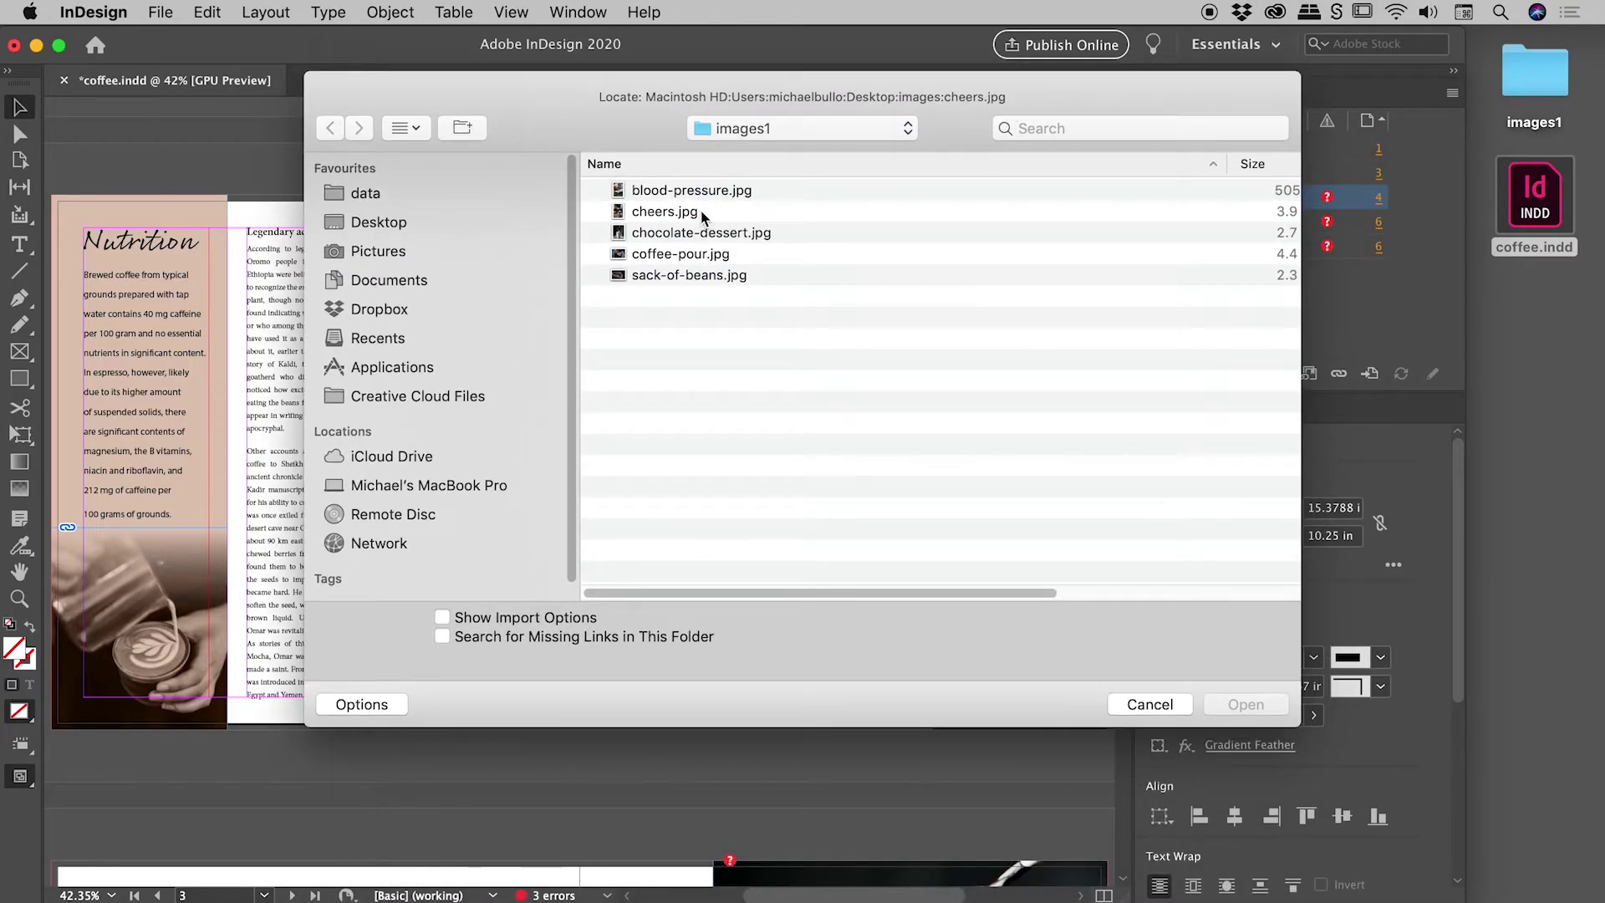
click(731, 212)
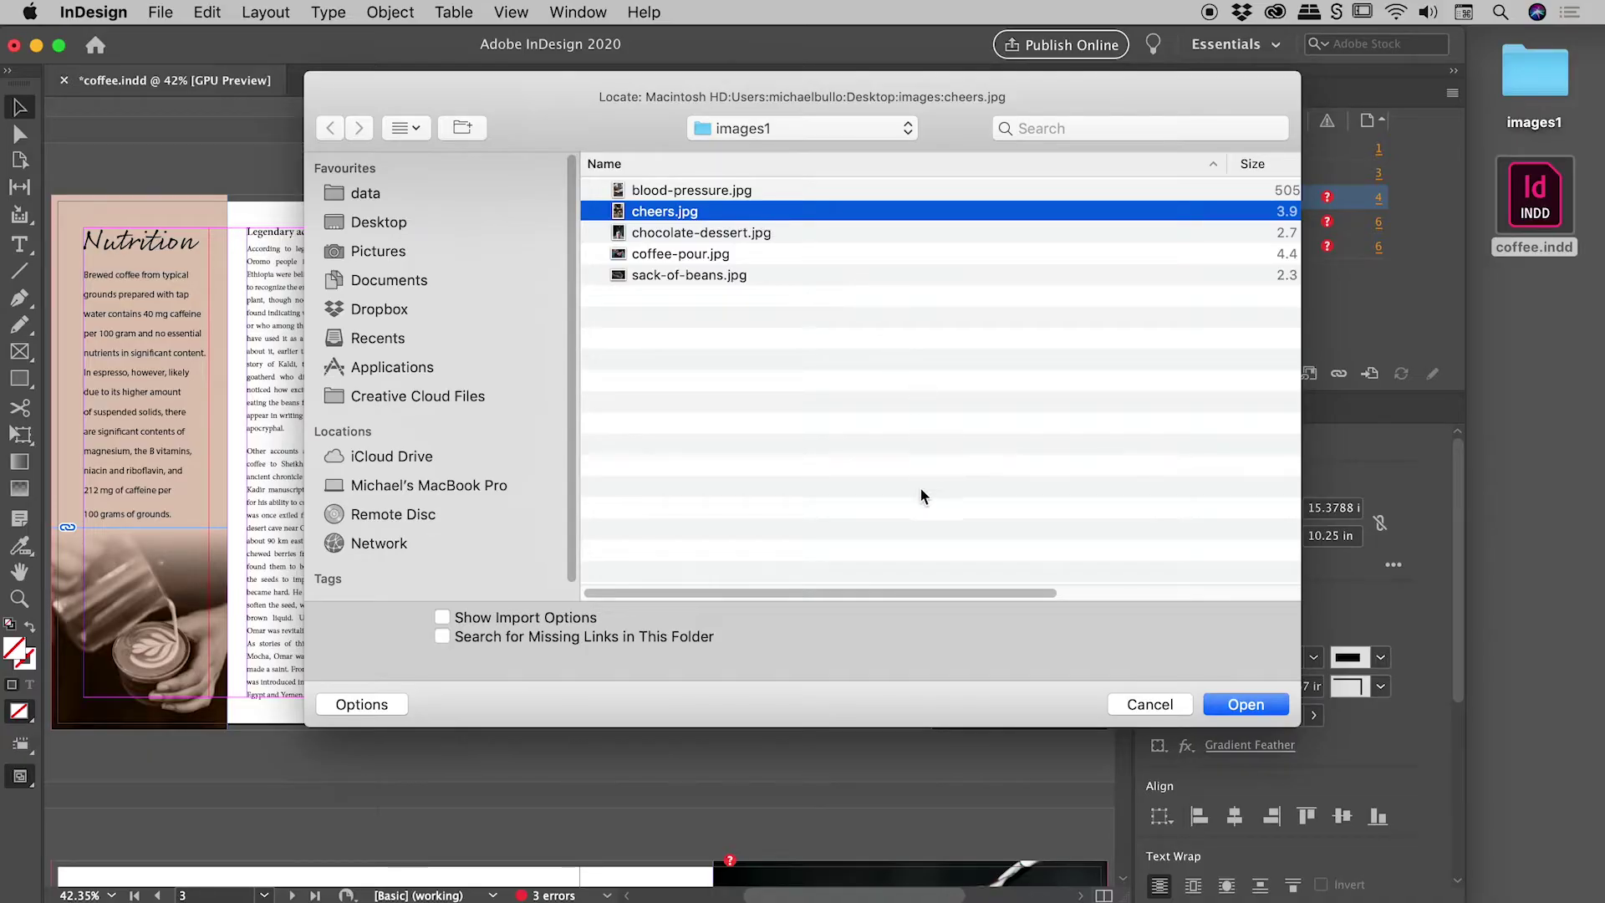
click(475, 641)
drag(886, 104, 859, 320)
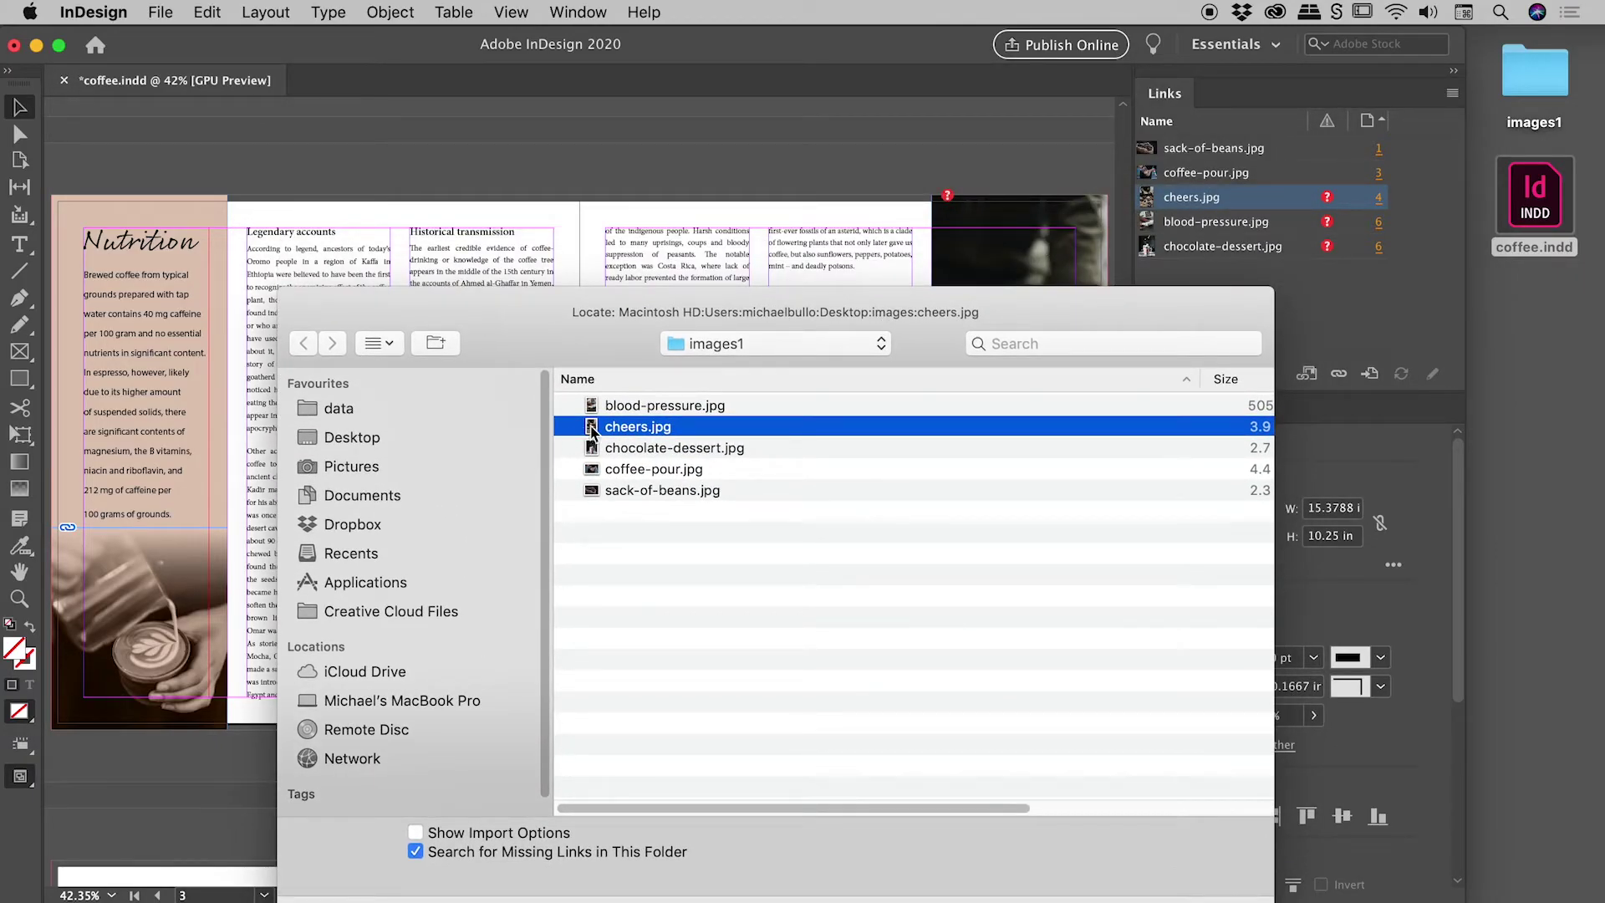
drag(949, 324, 926, 136)
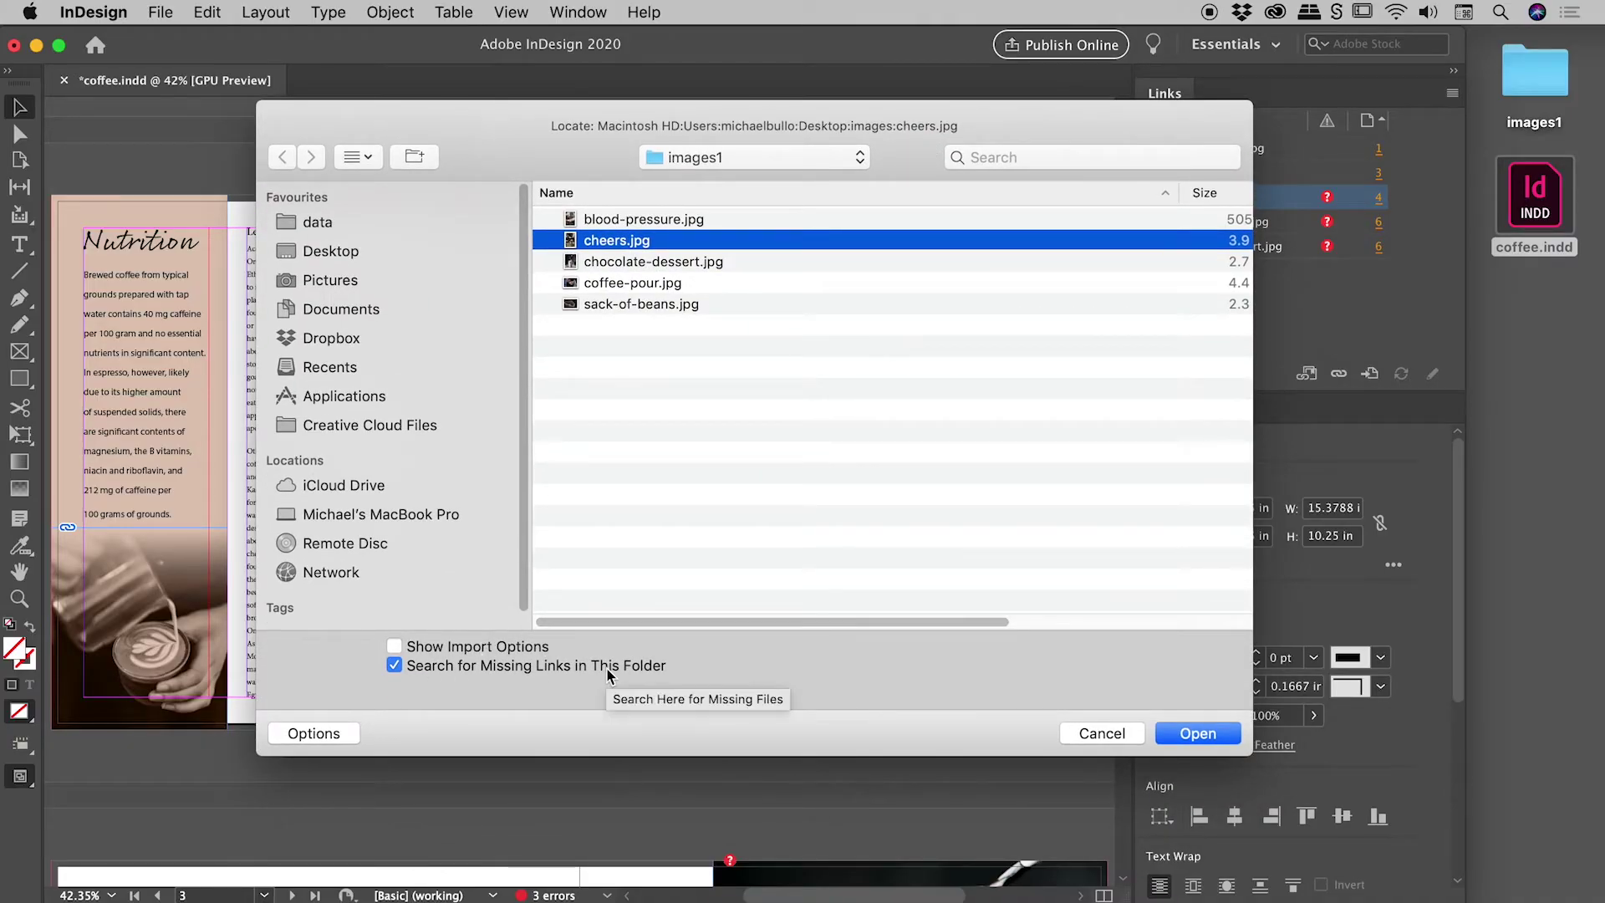
click(1199, 733)
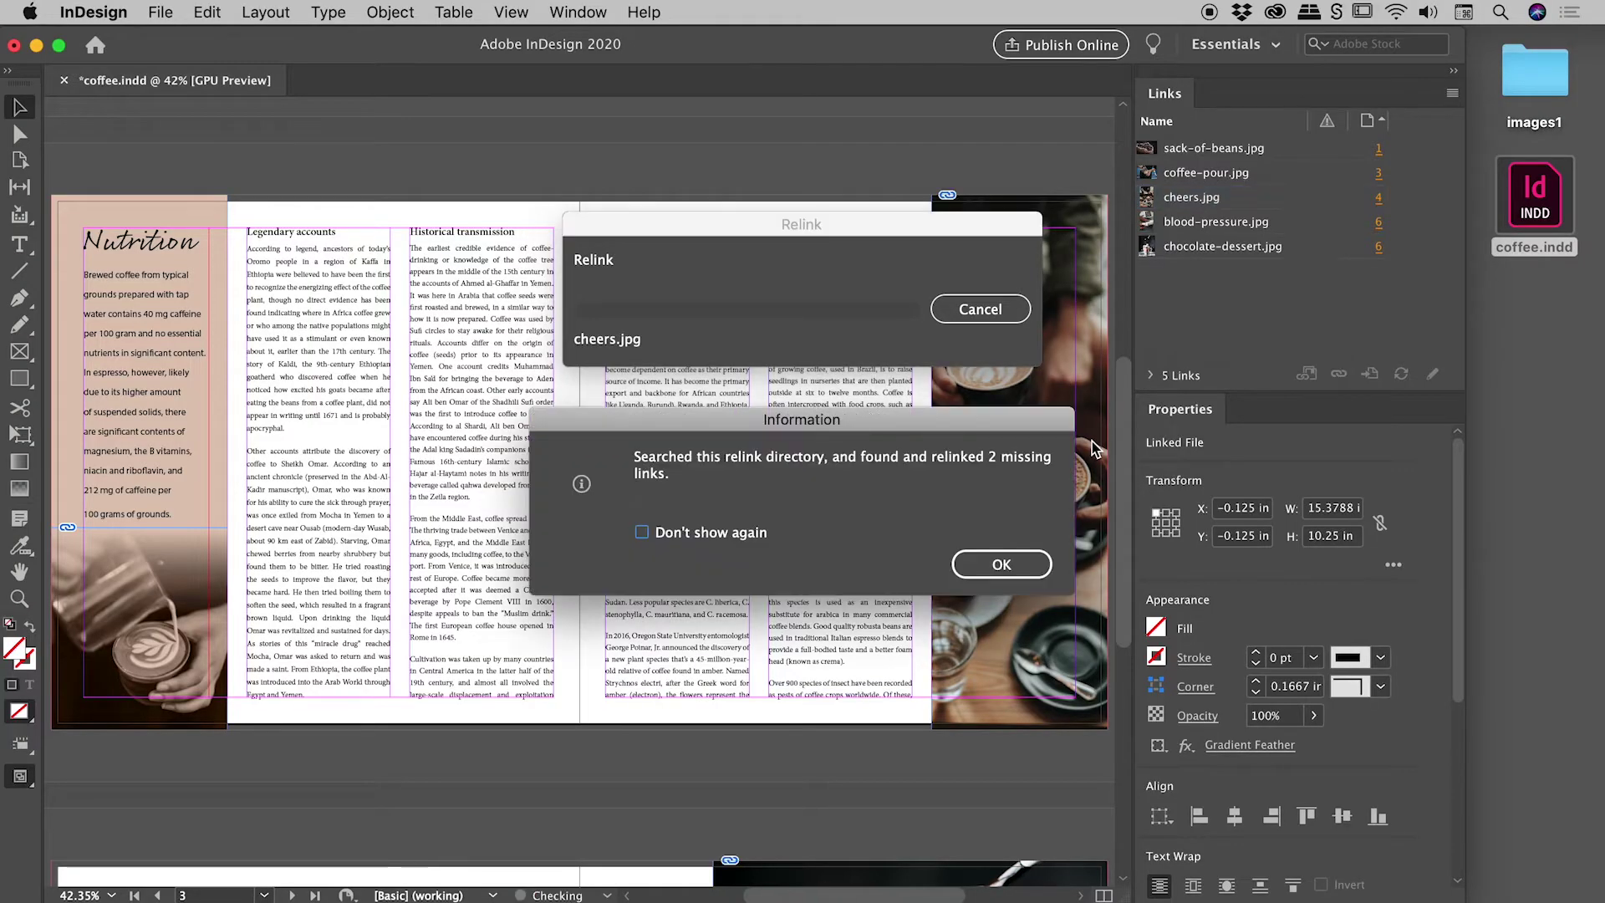
Step: Dismiss the relink report and scroll the spreads to check all restored images
drag(838, 424, 812, 398)
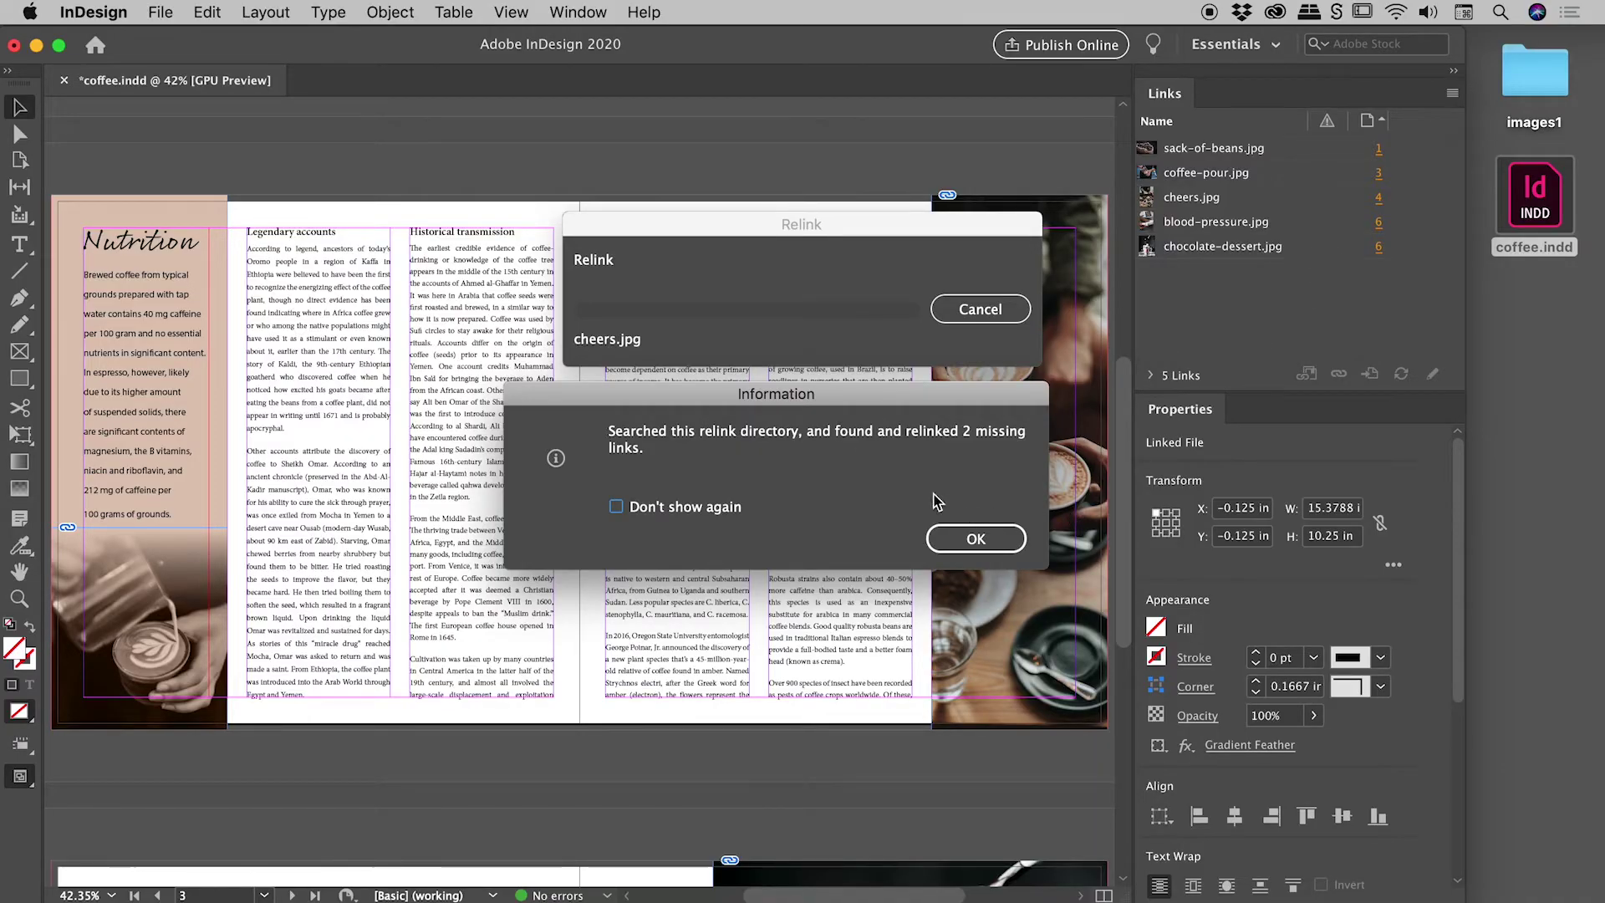
click(974, 539)
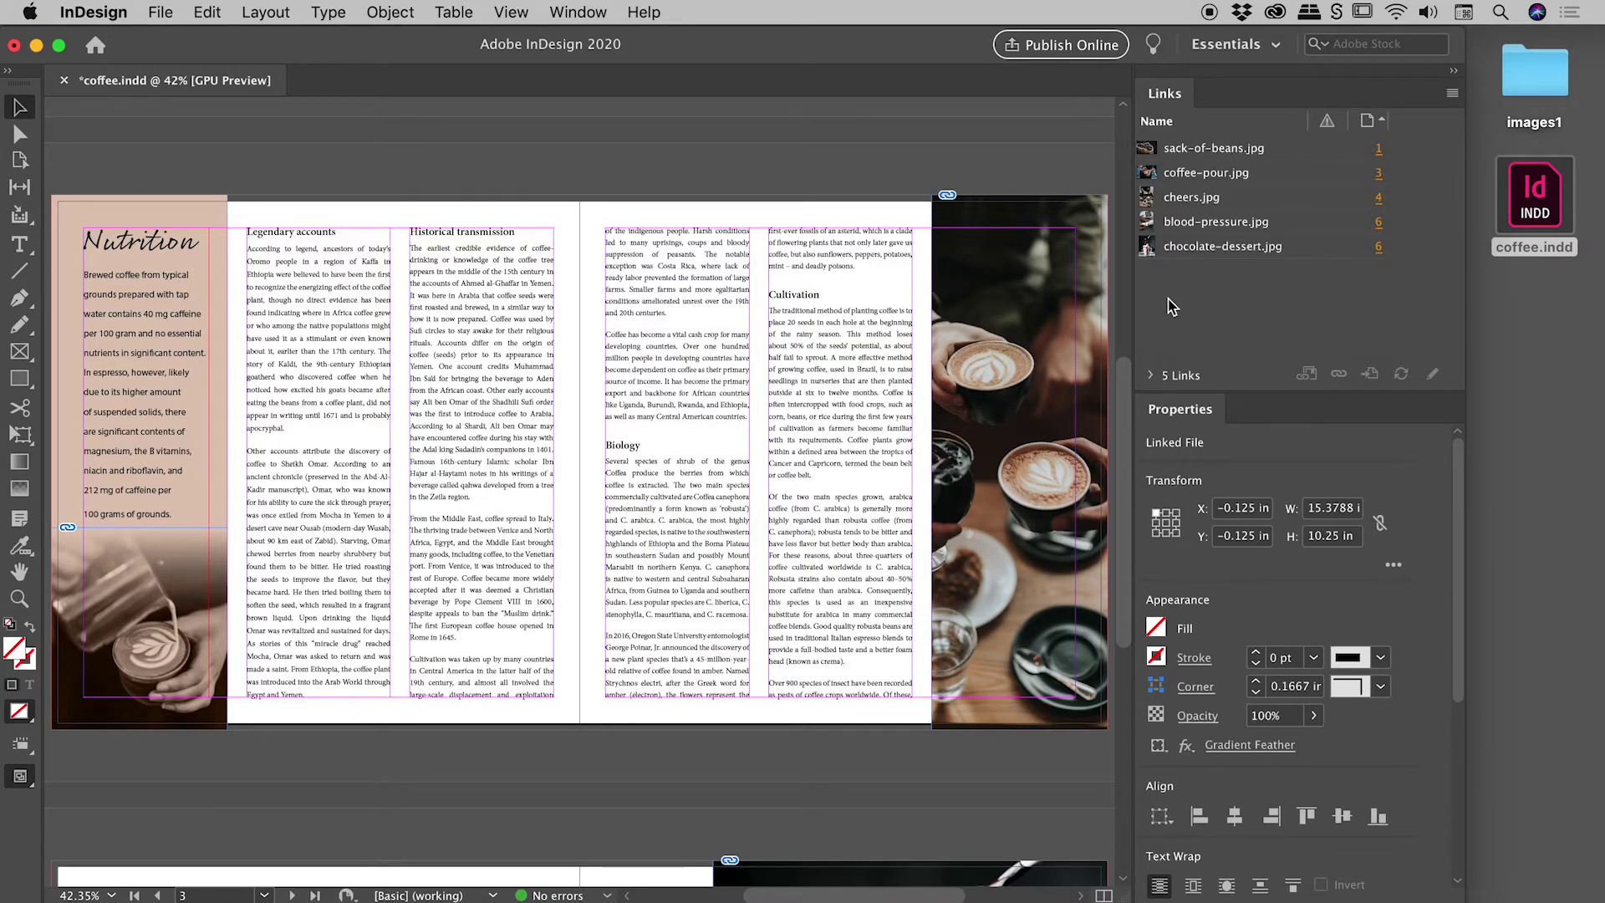
drag(1131, 387, 1115, 134)
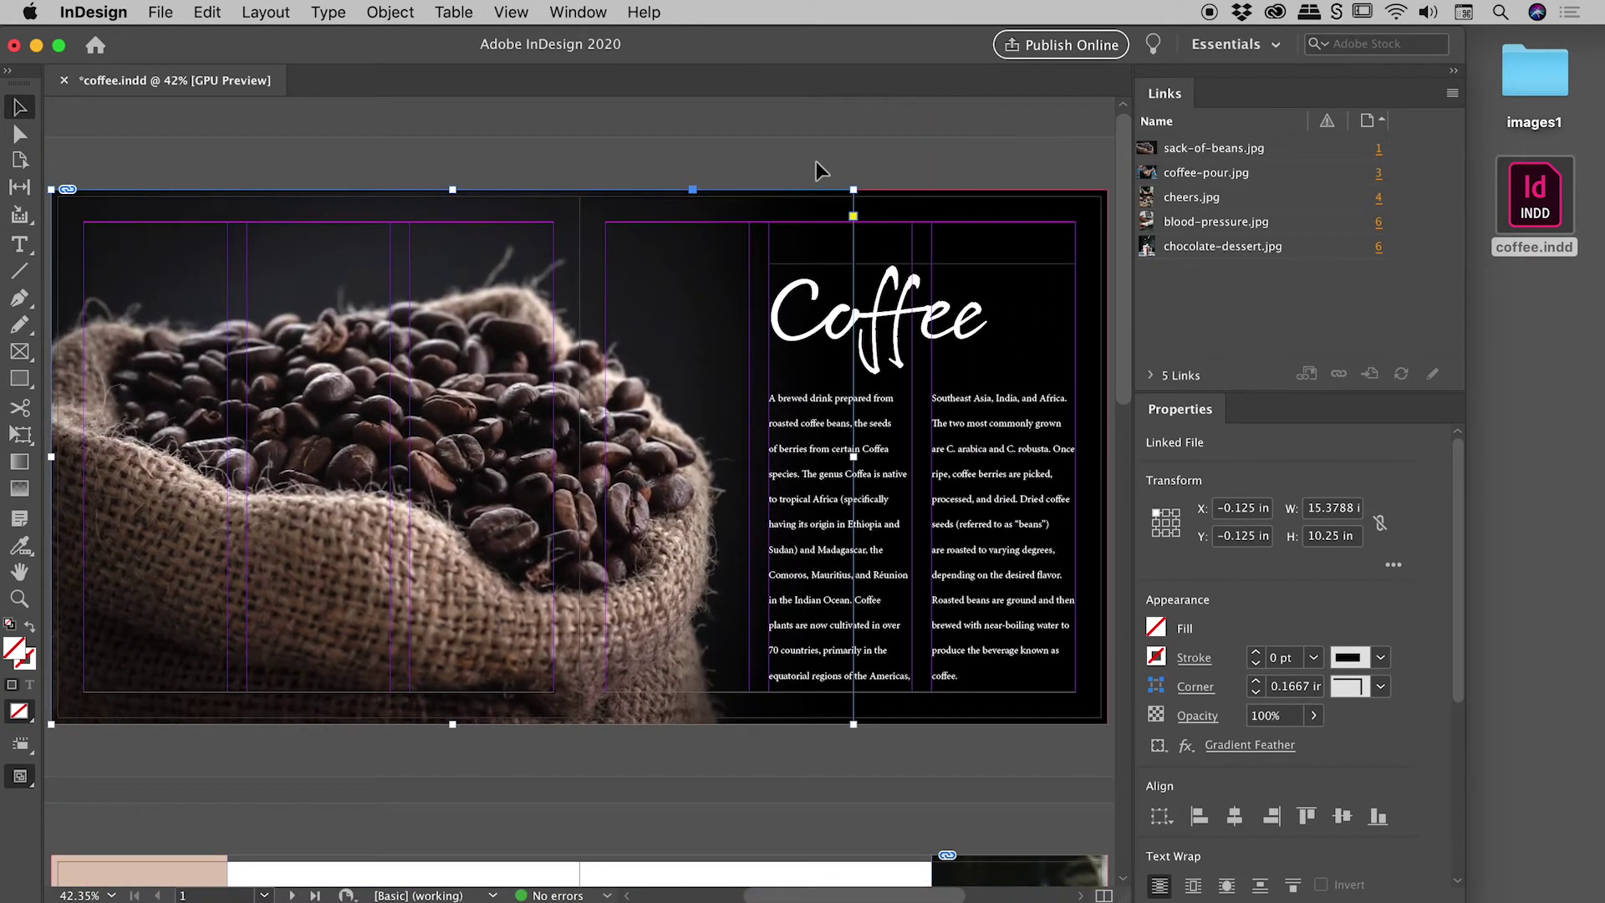
Step: Save and close coffee.indd with Cmd+S and Cmd+W, then reopen it from the desktop and scroll
key(super+s)
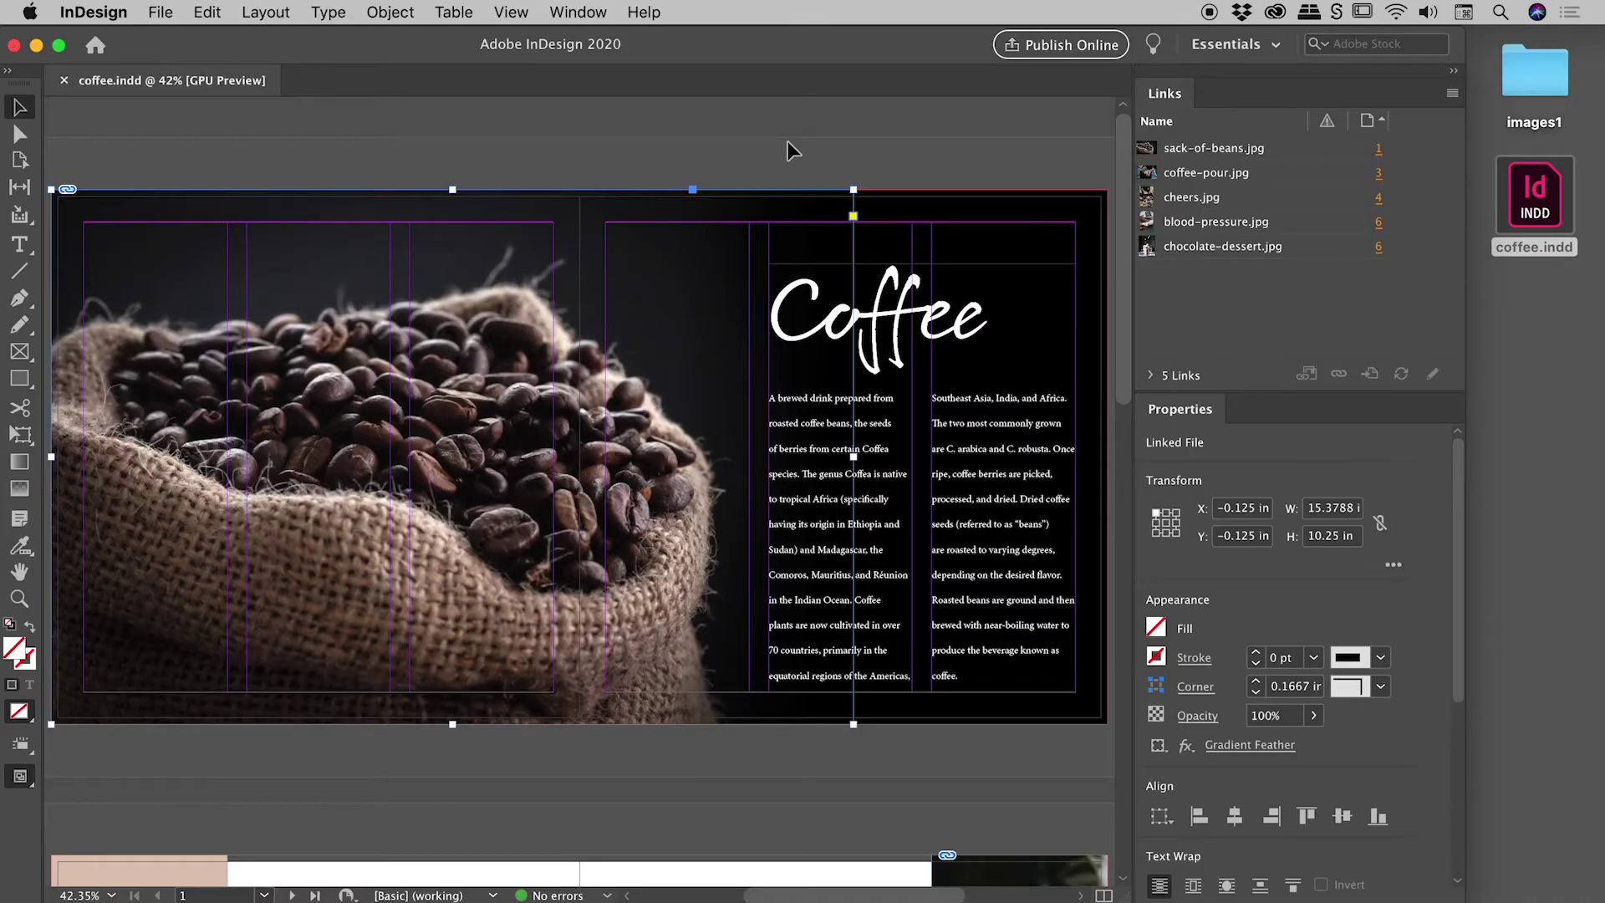
key(super+w)
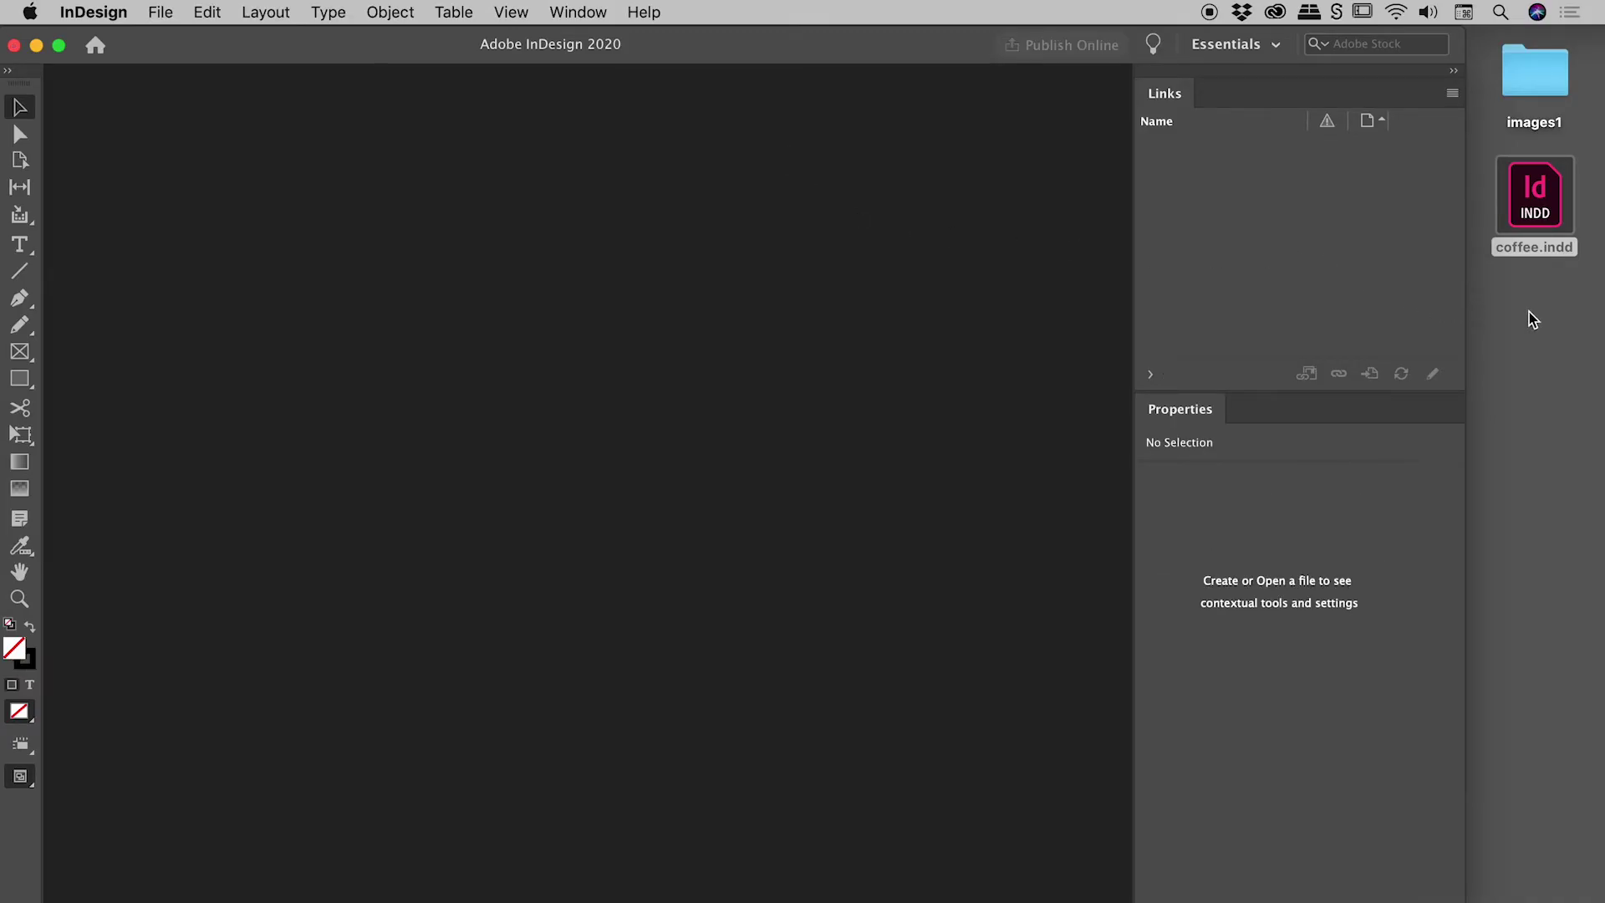
click(1535, 217)
click(1319, 201)
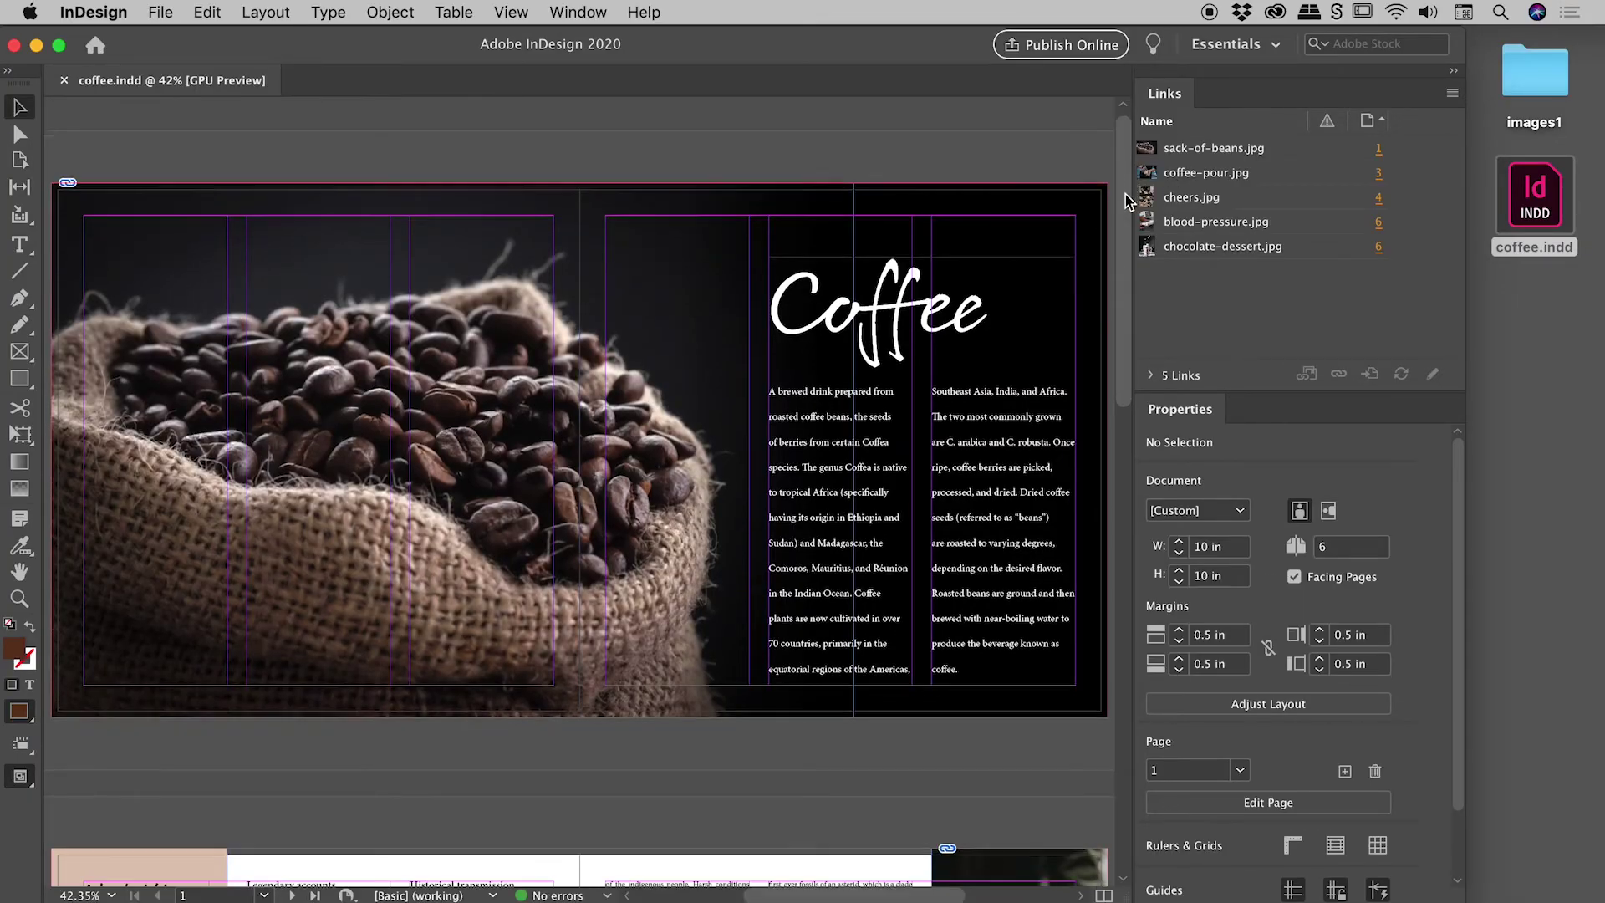
mouse_move(1125, 194)
mouse_down()
mouse_move(1135, 631)
mouse_move(1140, 171)
mouse_up()
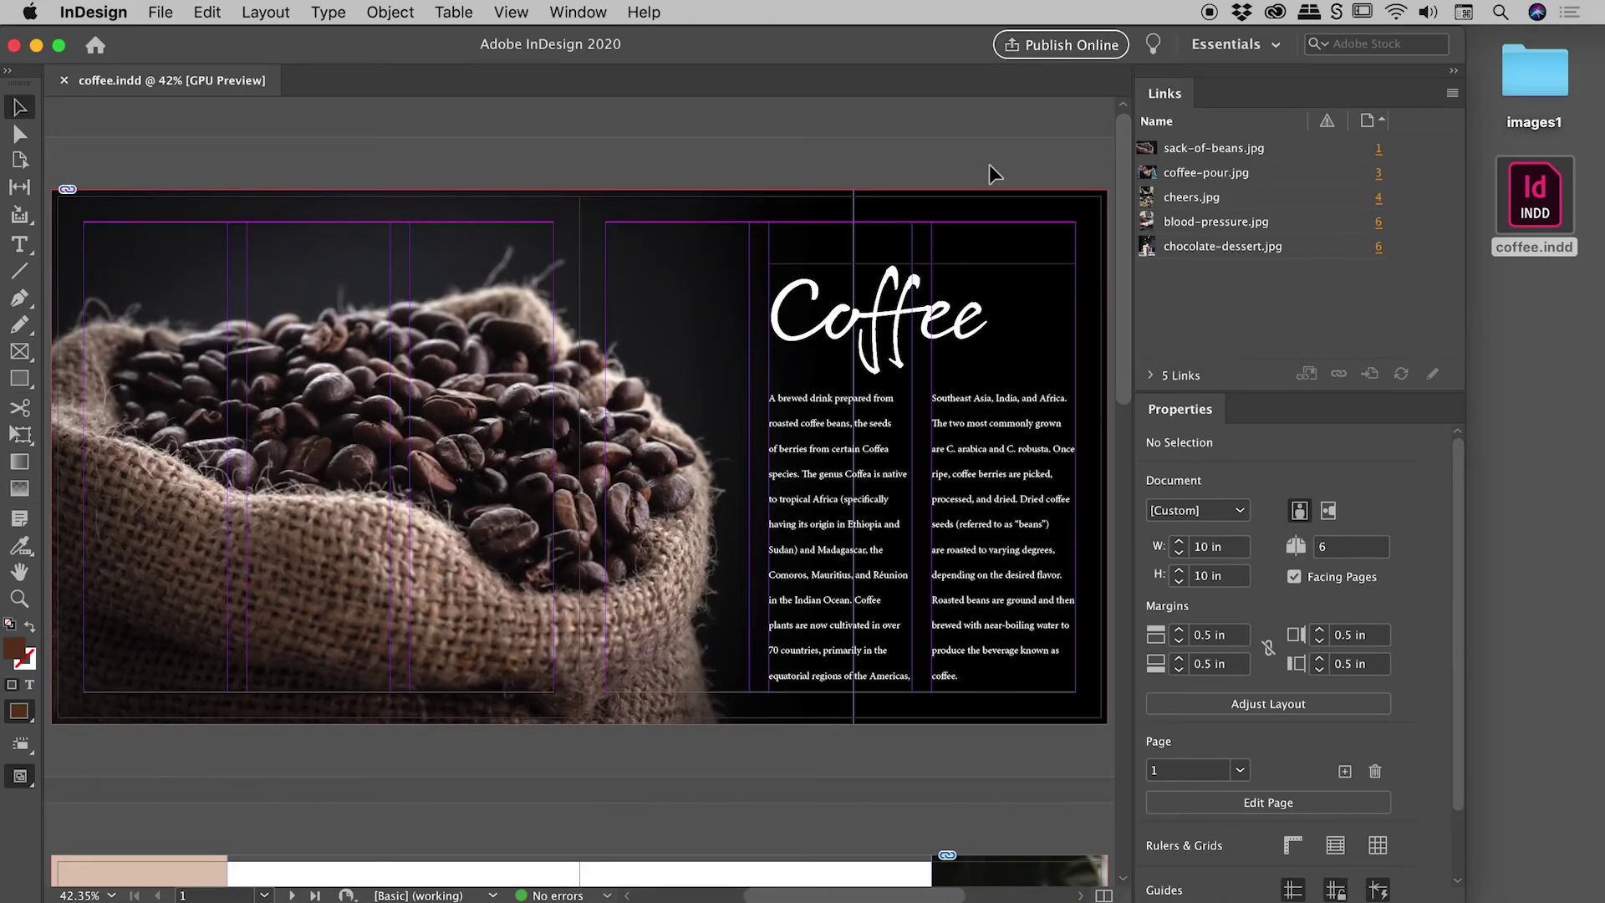